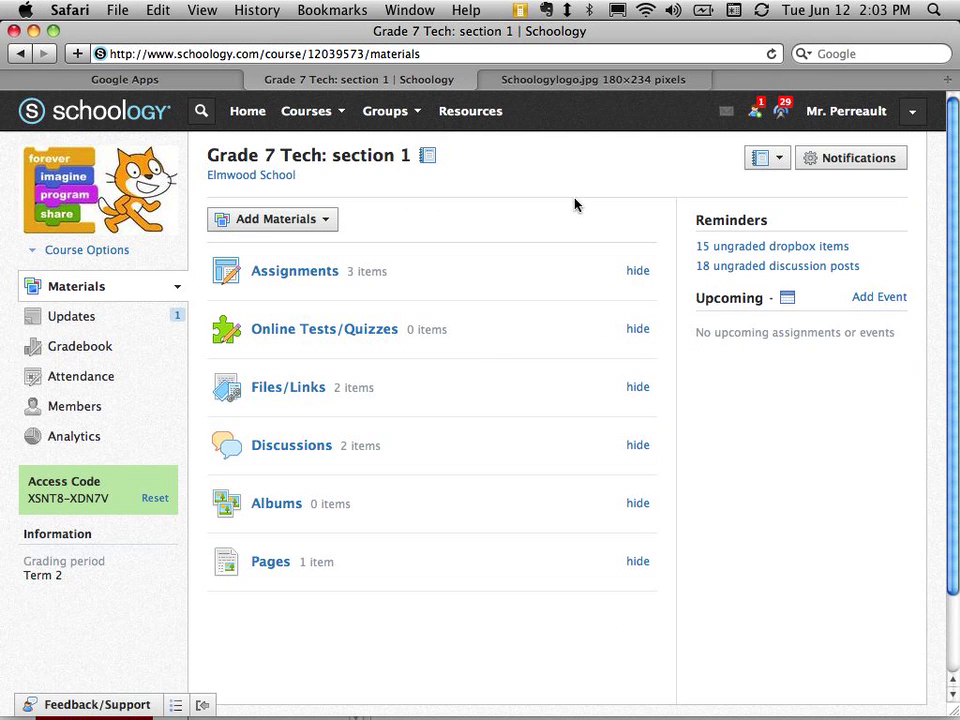
Bring up the Course Options link under the Grade 7 Tech: section 1 course picture.
{"action": "mouse_move", "coordinate": [68, 185]}
Open the Course Options list, then dismiss it by clicking empty sidebar space.
{"action": "left_click", "coordinate": [81, 257]}
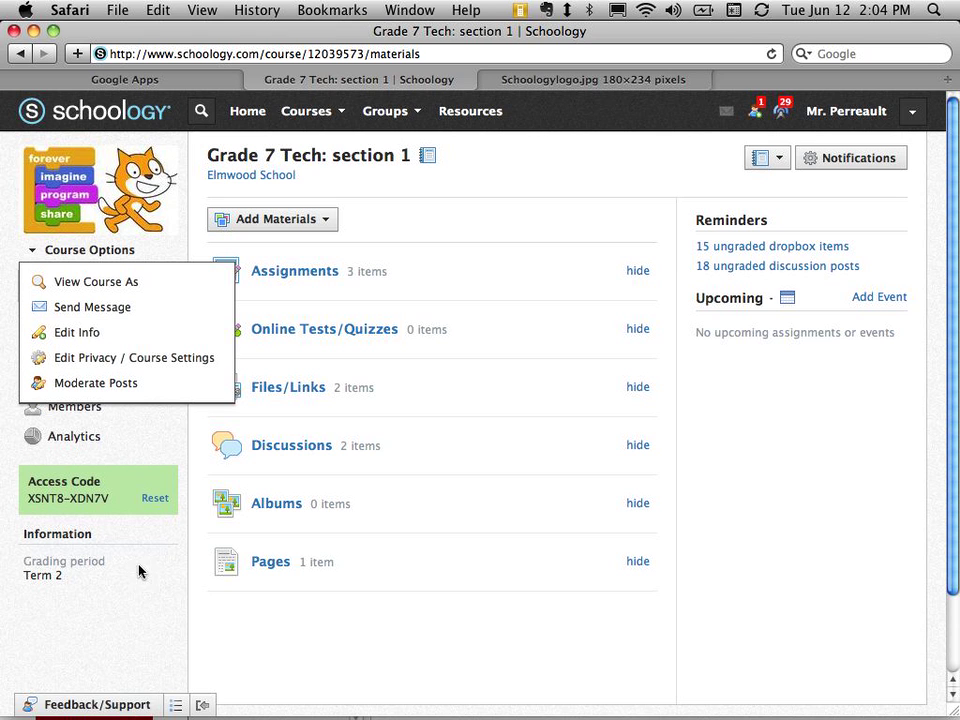
{"action": "left_click", "coordinate": [122, 653]}
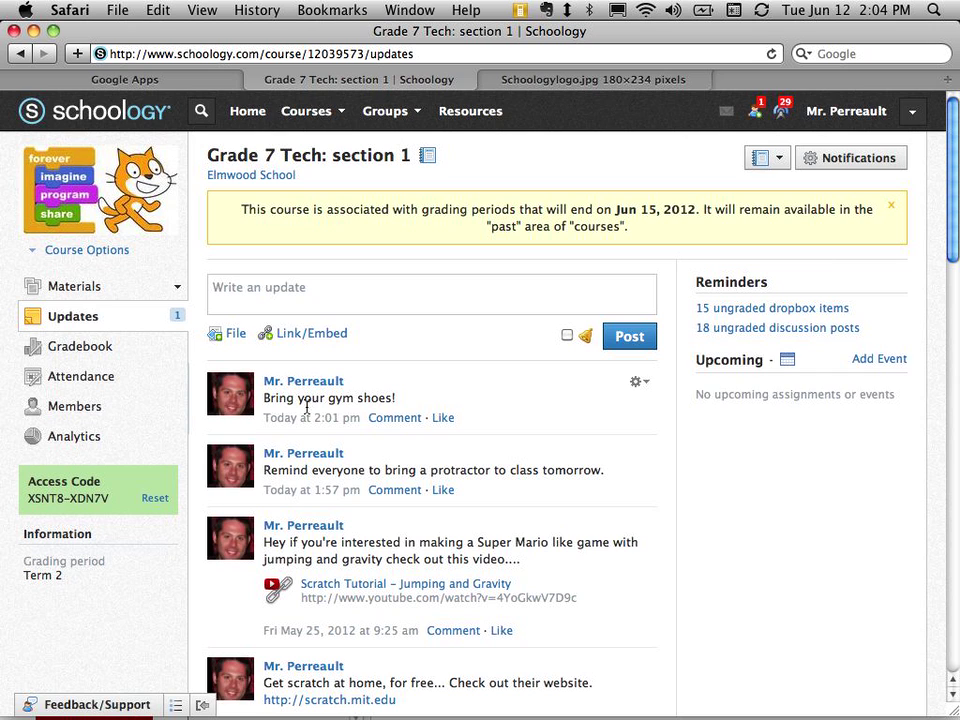
Scroll the Updates feed back to 'Bring your gym shoes!' and start a new update.
{"action": "scroll", "coordinate": [356, 480], "scroll_direction": "down", "scroll_amount": 3}
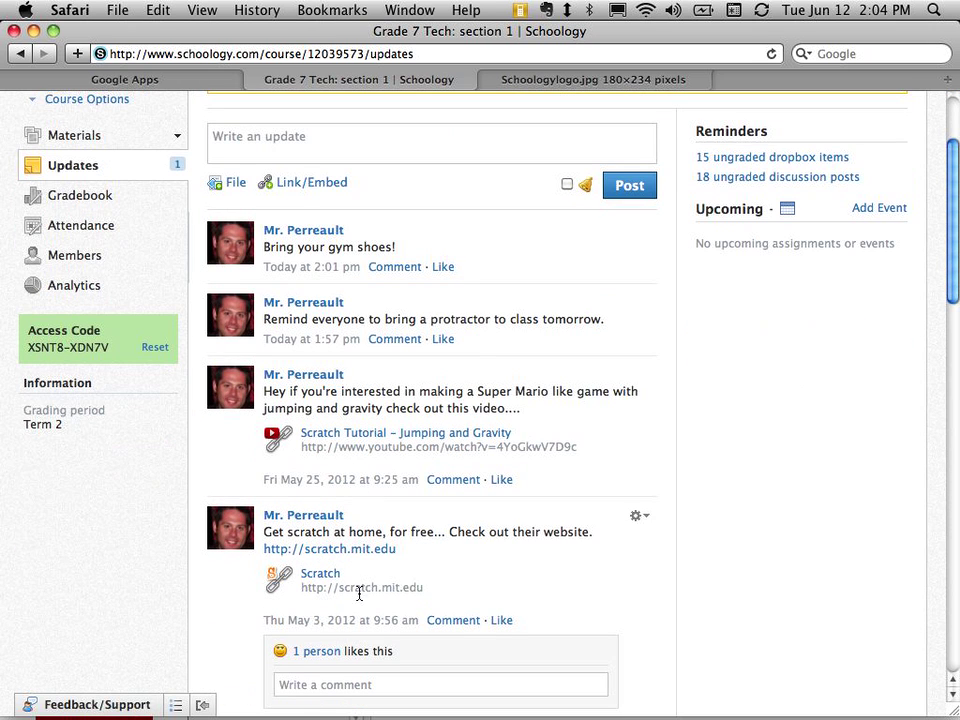
{"action": "scroll", "coordinate": [285, 400], "scroll_direction": "up", "scroll_amount": 2}
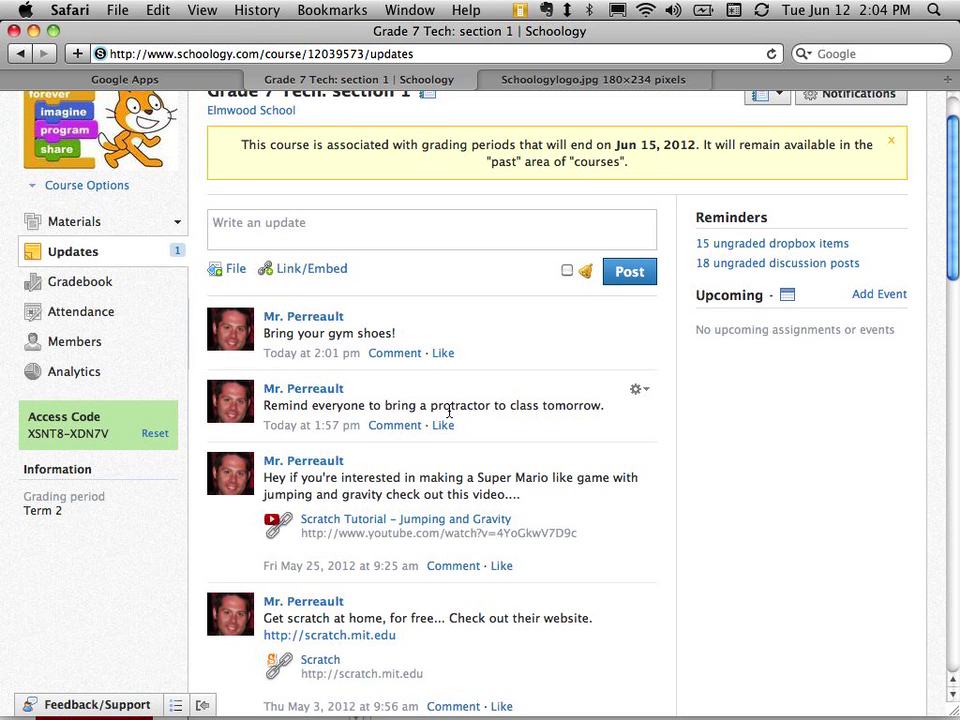
{"action": "scroll", "coordinate": [369, 332], "scroll_direction": "up", "scroll_amount": 2}
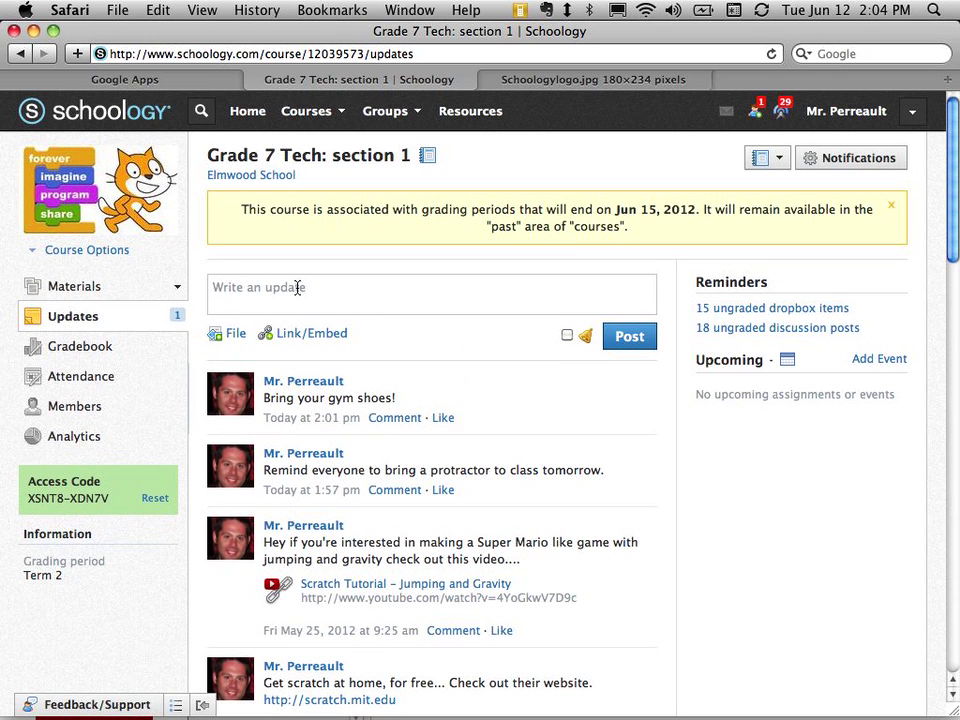
{"action": "left_click", "coordinate": [290, 288]}
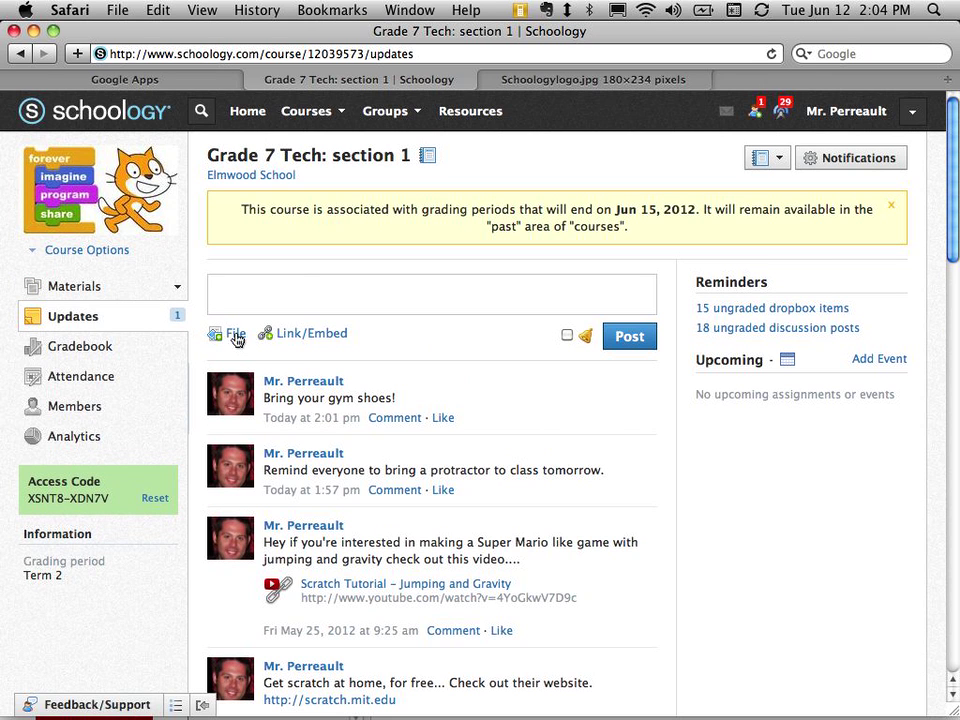
{"action": "left_click", "coordinate": [292, 336]}
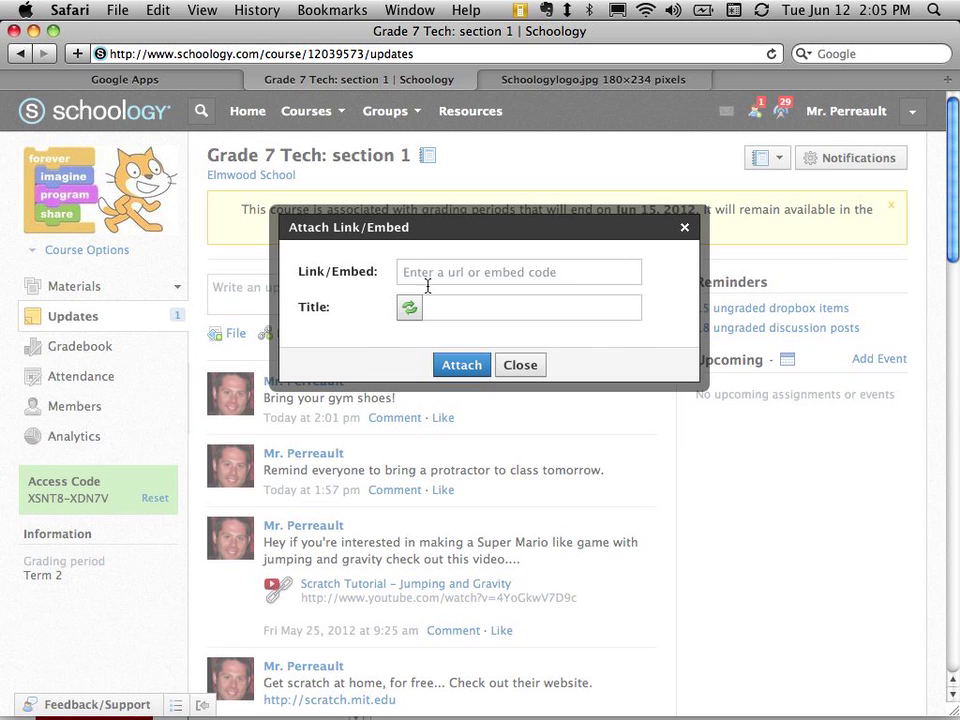
{"action": "left_click", "coordinate": [428, 274]}
{"action": "type", "text": "http://www.google.ca"}
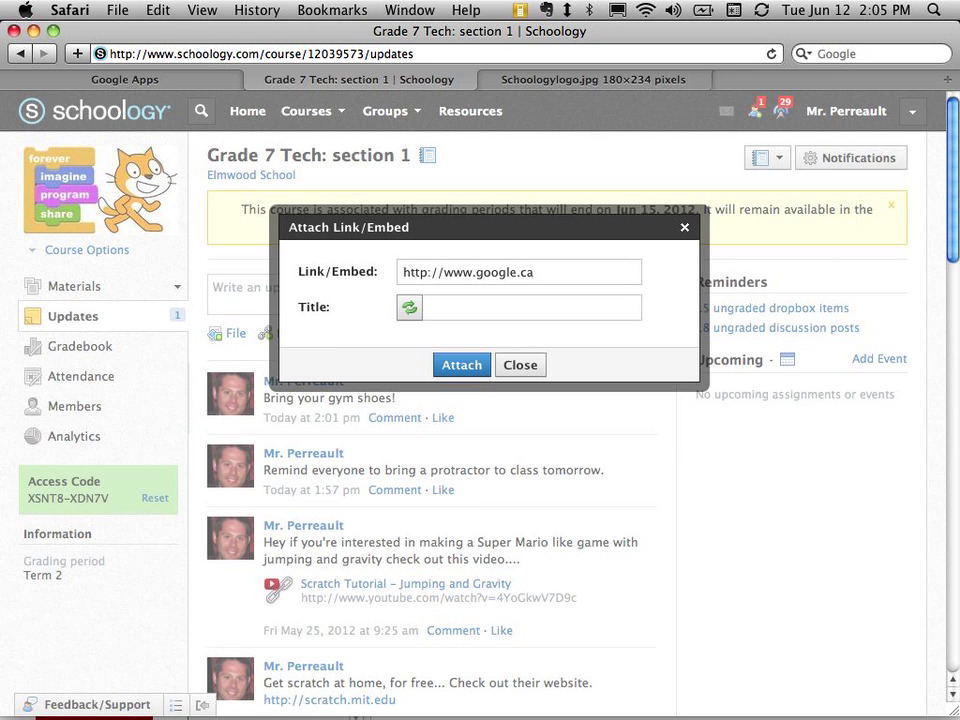
{"action": "type", "text": "Hey check this out!"}
{"action": "left_click", "coordinate": [461, 365]}
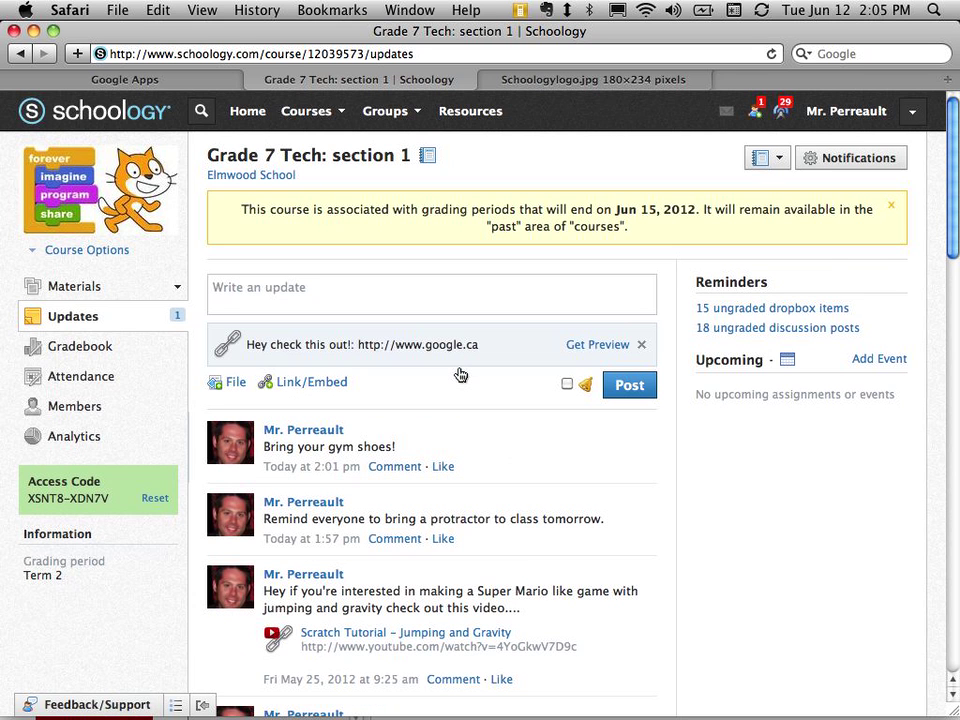
On the Members list, open a student's gear options to reach Preview Course.
{"action": "left_click", "coordinate": [88, 408]}
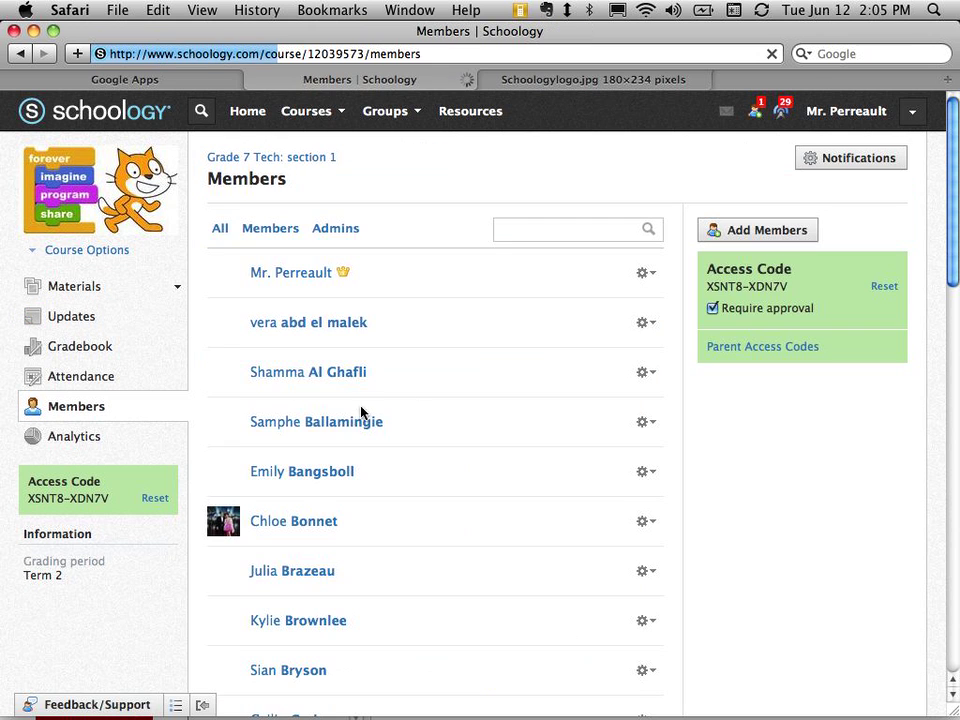
{"action": "left_click", "coordinate": [652, 324]}
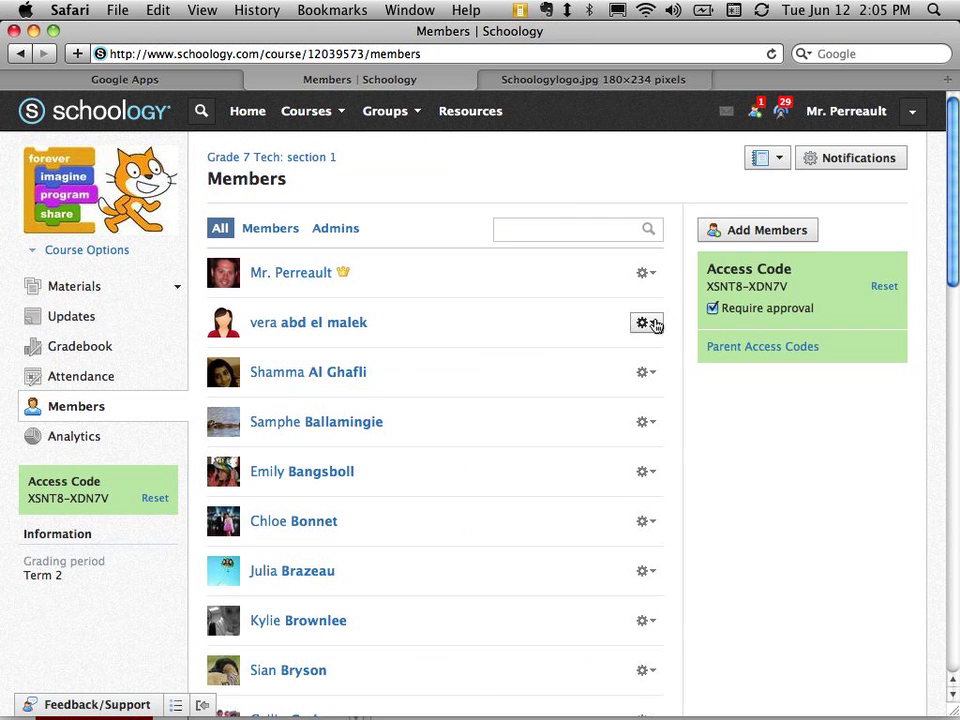
{"action": "left_click", "coordinate": [652, 324]}
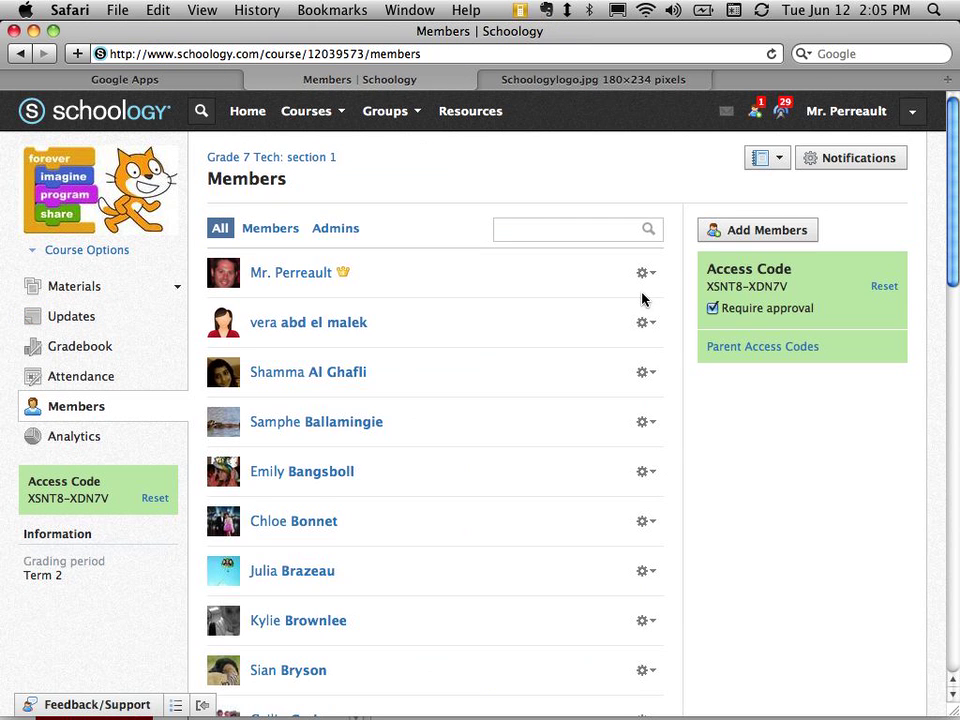
{"action": "scroll", "coordinate": [644, 298], "scroll_direction": "down", "scroll_amount": 5}
{"action": "scroll", "coordinate": [643, 298], "scroll_direction": "up", "scroll_amount": 5}
{"action": "left_click", "coordinate": [645, 322]}
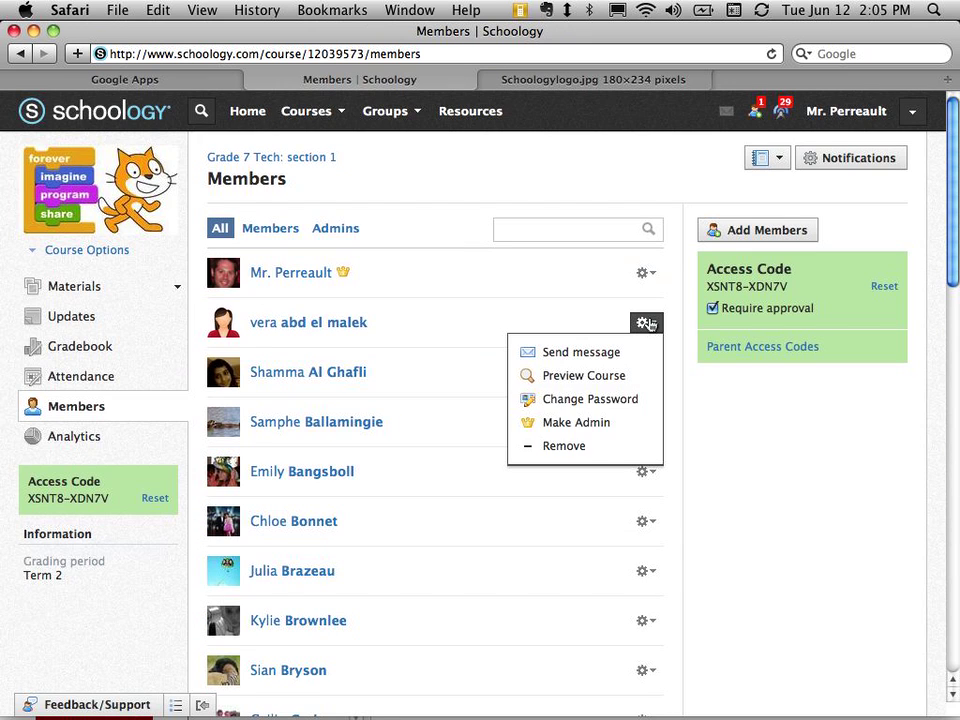
Preview the course as that student, then return to Grade 7 Tech: section 1 via Courses.
{"action": "left_click", "coordinate": [570, 380]}
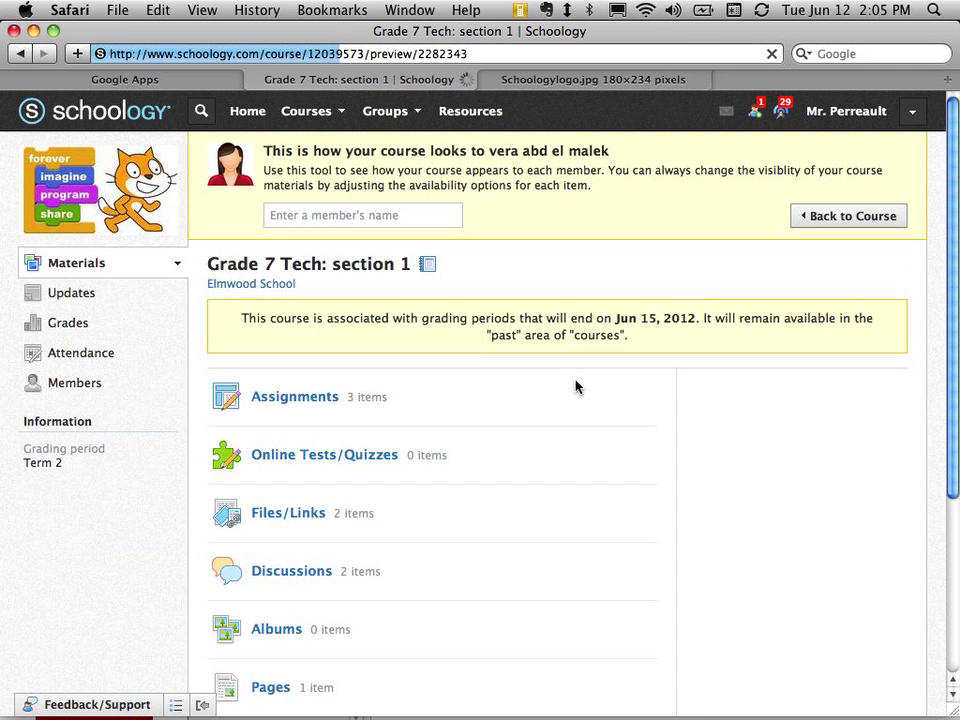
{"action": "scroll", "coordinate": [575, 387], "scroll_direction": "down", "scroll_amount": 3}
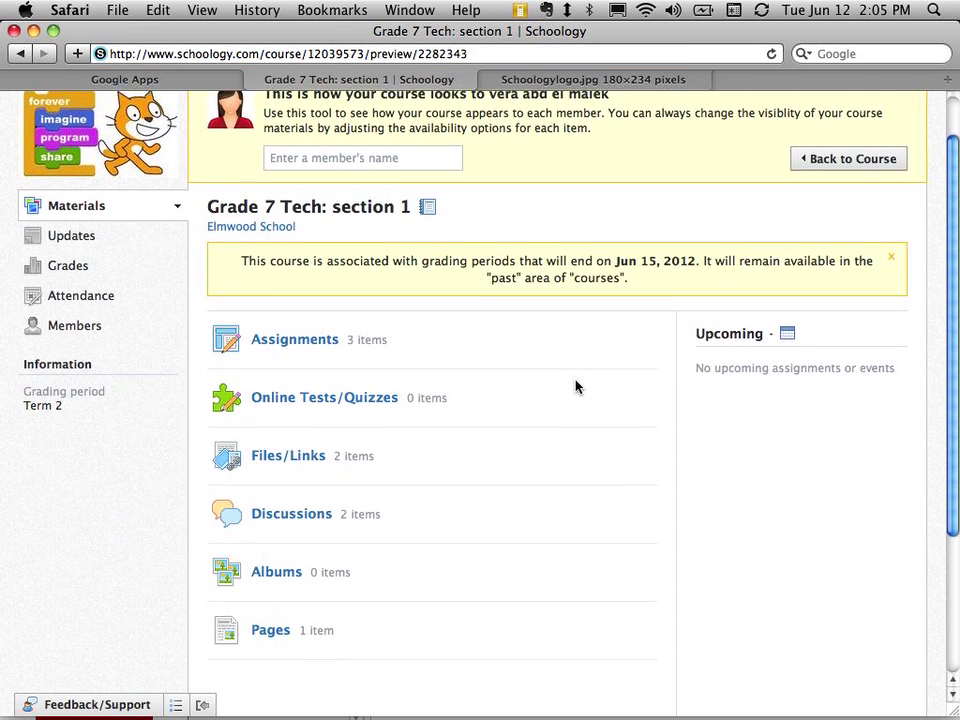
{"action": "scroll", "coordinate": [575, 387], "scroll_direction": "up", "scroll_amount": 3}
{"action": "scroll", "coordinate": [575, 387], "scroll_direction": "down", "scroll_amount": 3}
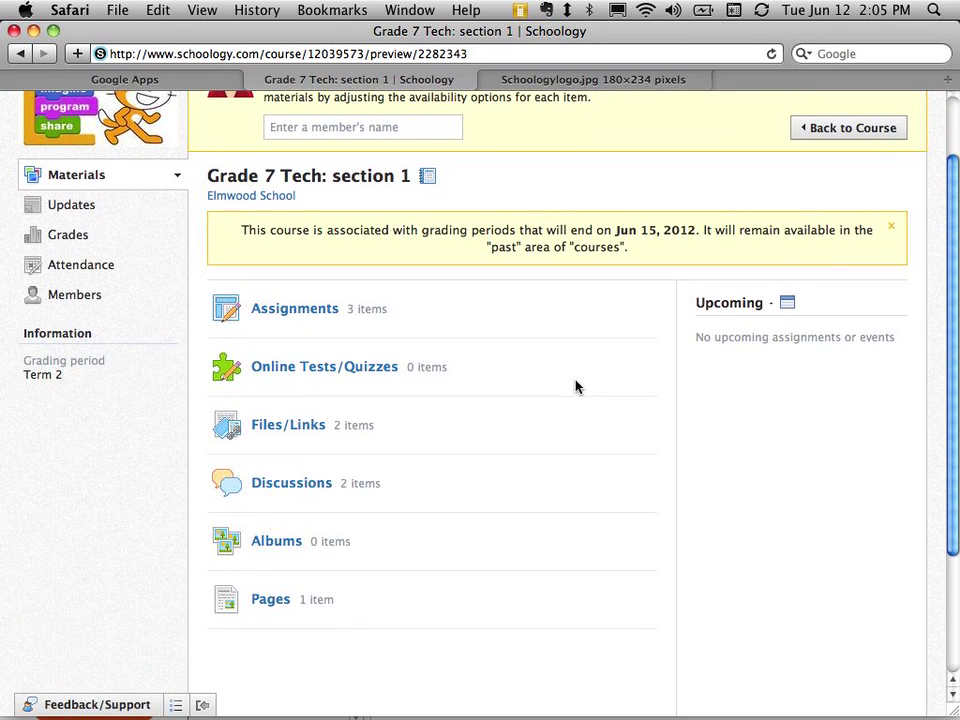
{"action": "scroll", "coordinate": [575, 387], "scroll_direction": "up", "scroll_amount": 3}
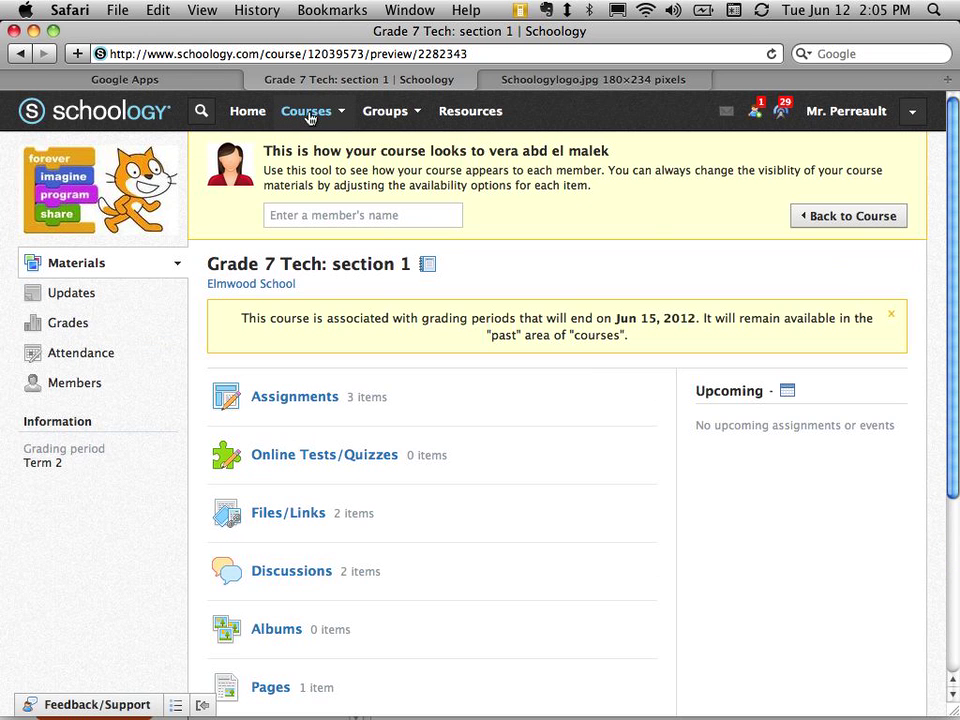
{"action": "left_click", "coordinate": [309, 117]}
{"action": "left_click", "coordinate": [349, 163]}
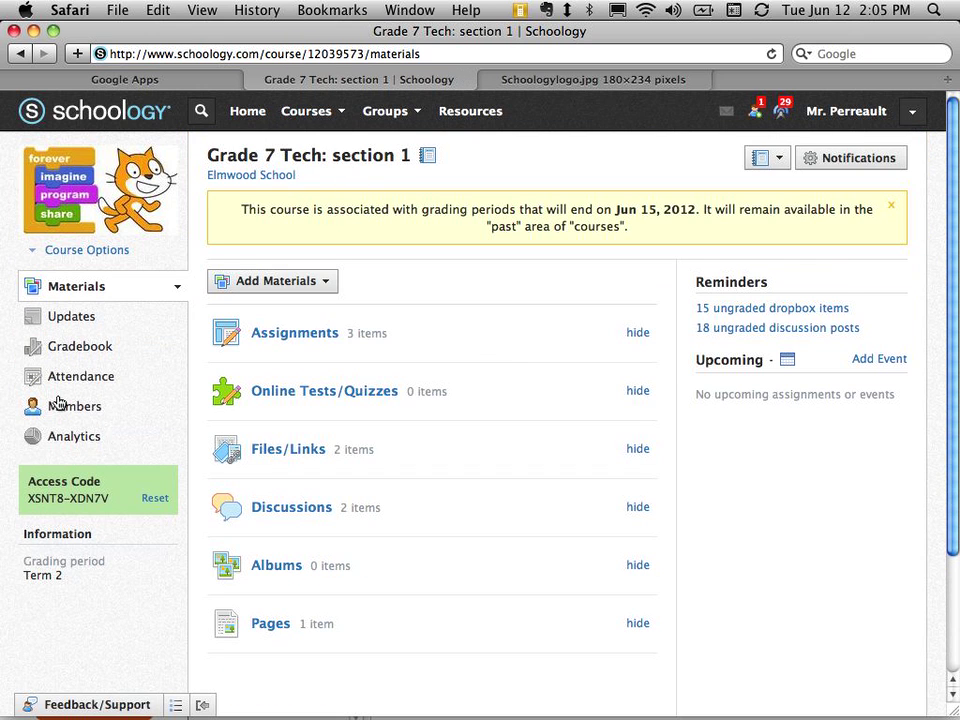
Open Course Analytics, showing 1,958 total page views and 150 posts/comments.
{"action": "left_click", "coordinate": [67, 442]}
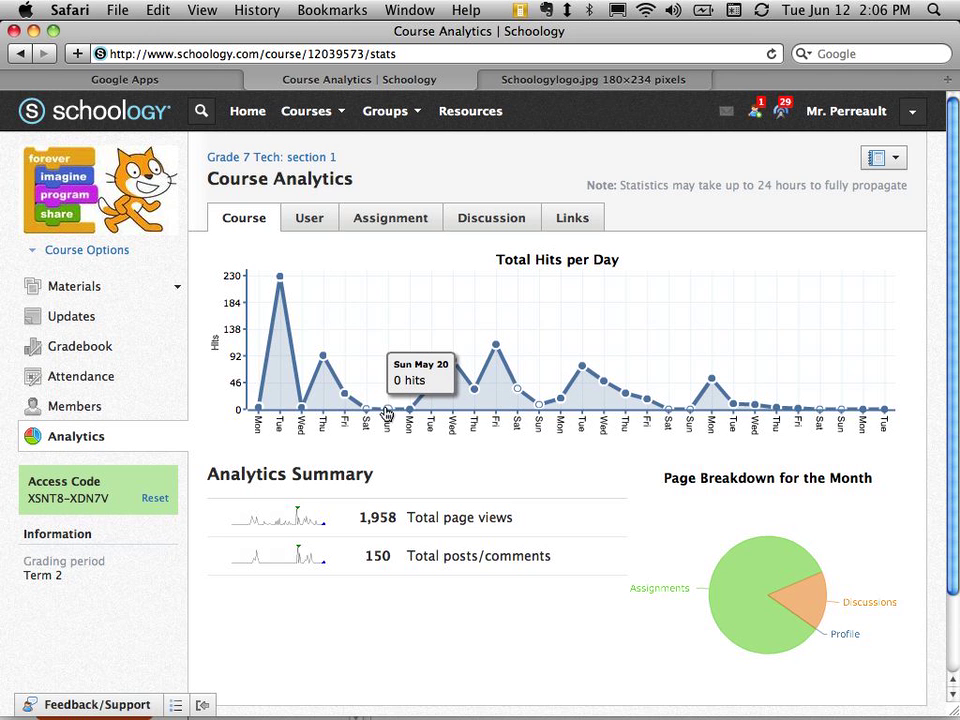
Switch to the User tab and review each student's last login, course access and posts.
{"action": "left_click", "coordinate": [314, 226]}
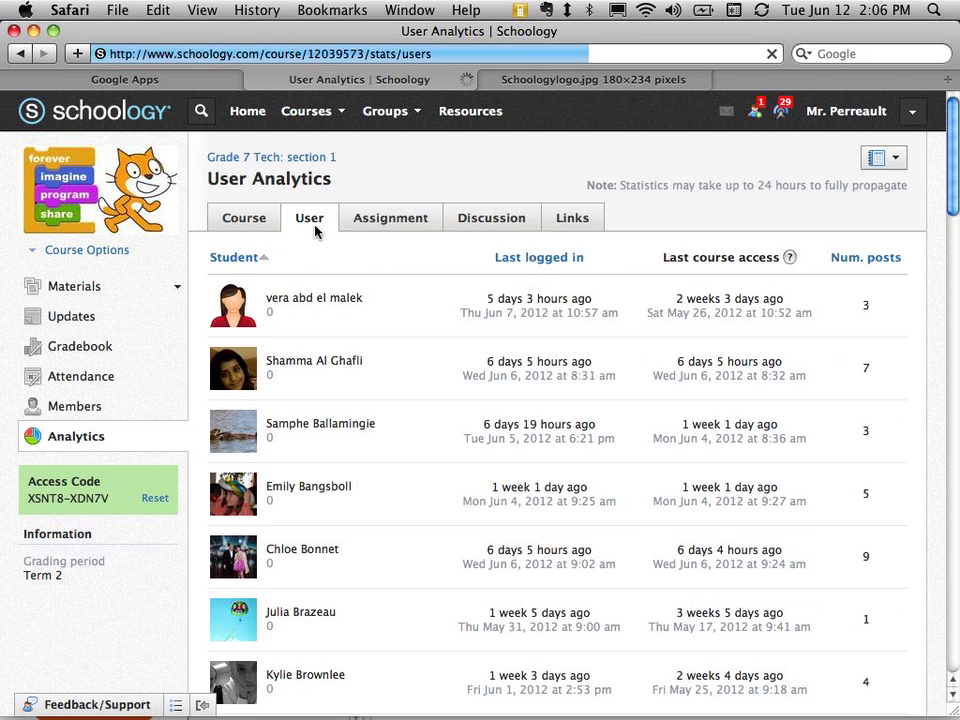
{"action": "scroll", "coordinate": [360, 343], "scroll_direction": "down", "scroll_amount": 1}
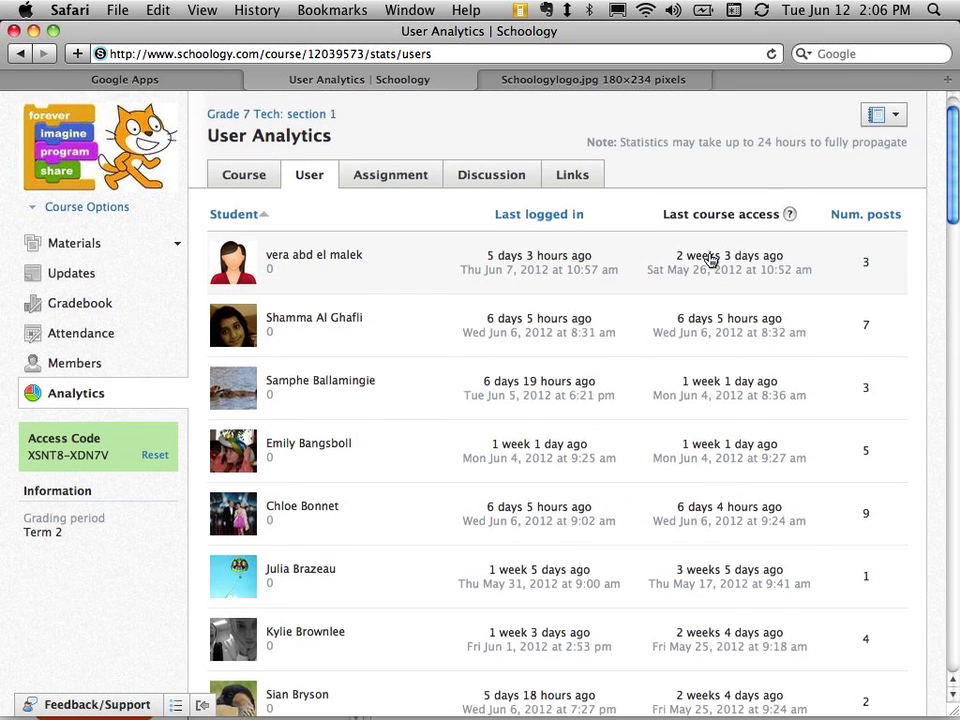
{"action": "scroll", "coordinate": [709, 259], "scroll_direction": "down", "scroll_amount": 1}
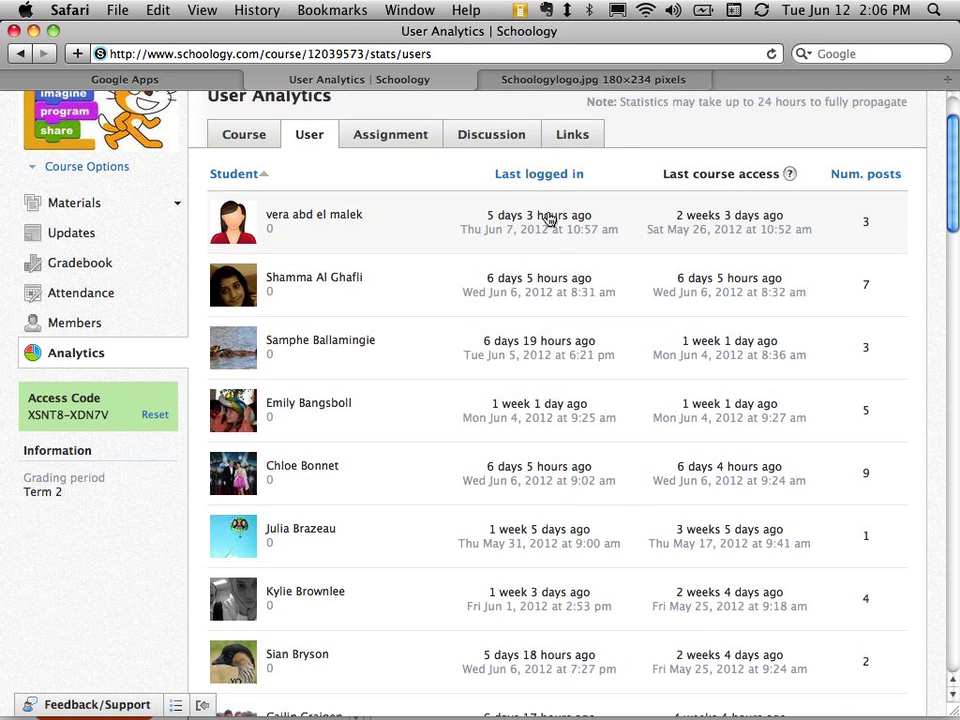
{"action": "scroll", "coordinate": [549, 219], "scroll_direction": "up", "scroll_amount": 2}
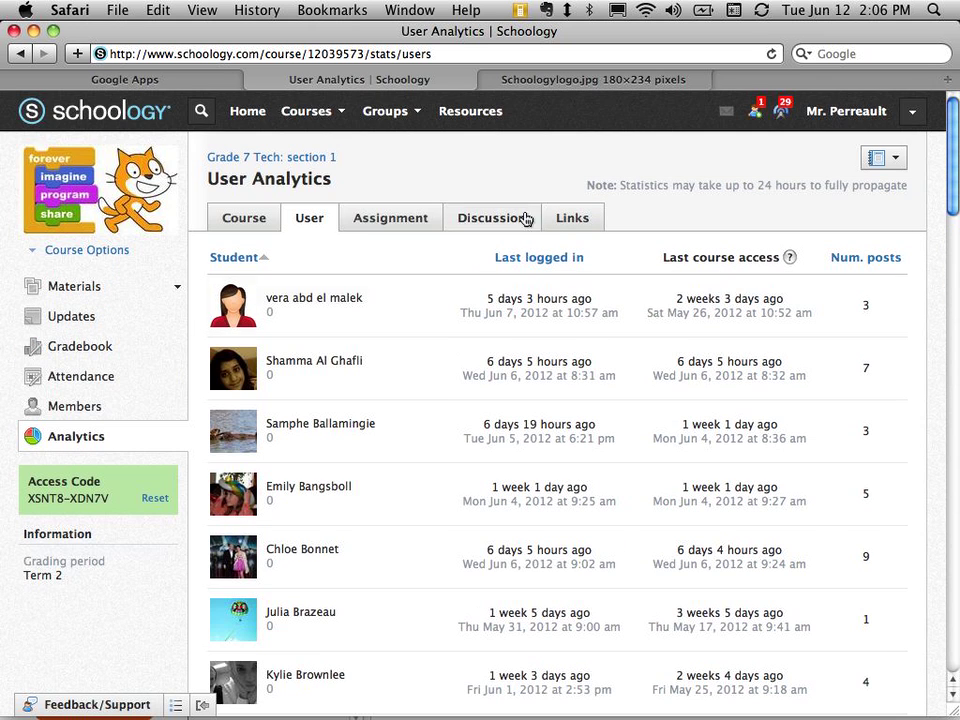
Review assignment statistics including Scratch – Pong, then the Discussion and Links analytics tabs.
{"action": "left_click", "coordinate": [363, 220]}
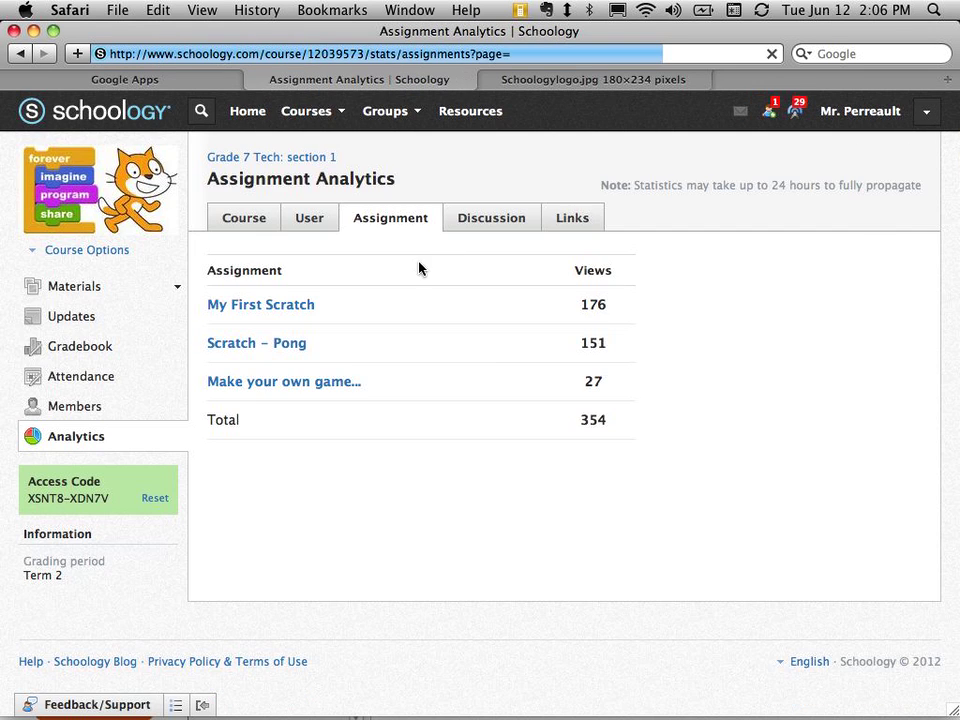
{"action": "scroll", "coordinate": [450, 292], "scroll_direction": "down", "scroll_amount": 1}
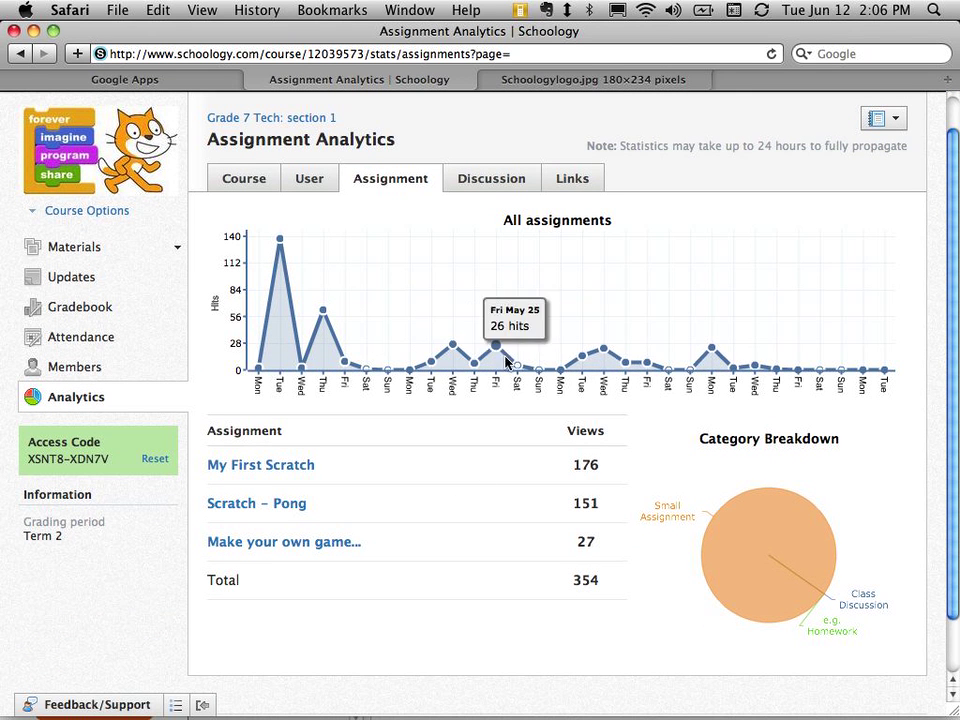
{"action": "left_click", "coordinate": [257, 508]}
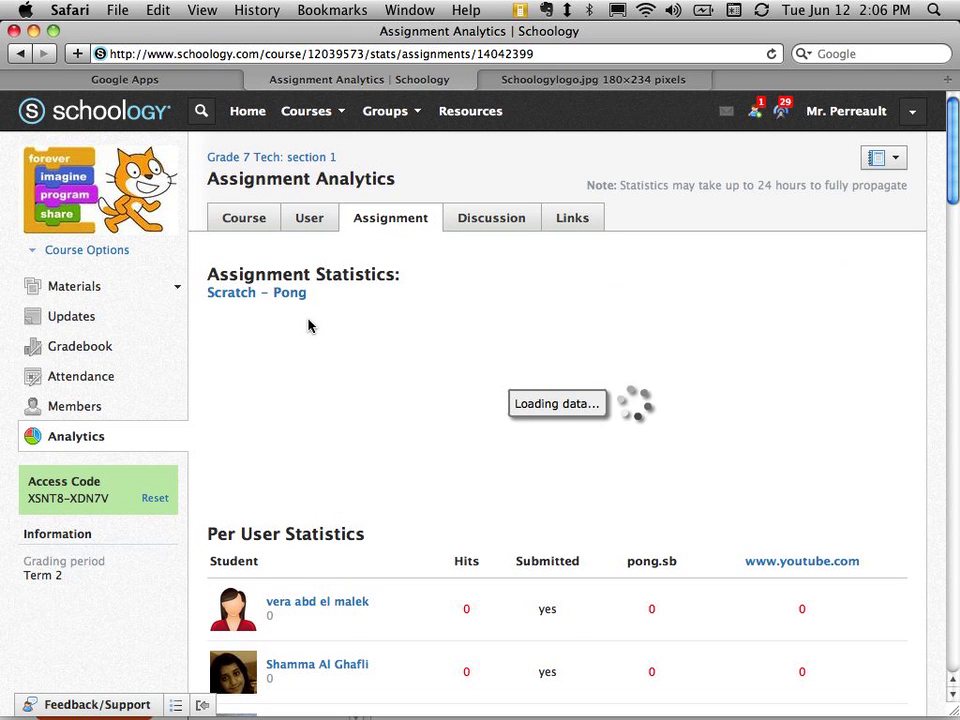
{"action": "scroll", "coordinate": [308, 323], "scroll_direction": "down", "scroll_amount": 8}
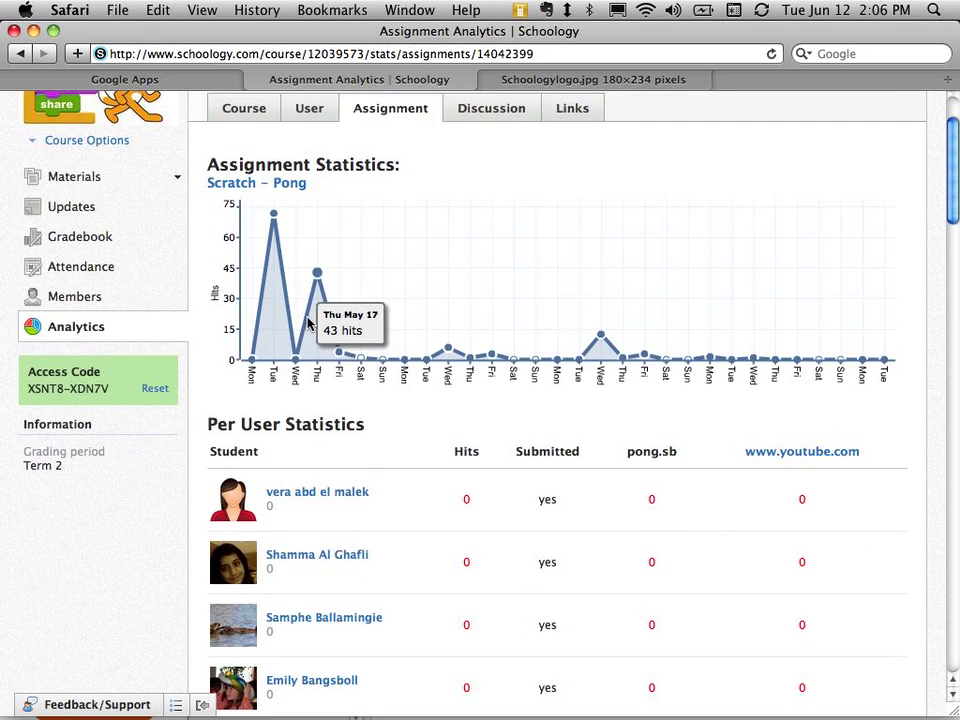
{"action": "scroll", "coordinate": [308, 323], "scroll_direction": "up", "scroll_amount": 8}
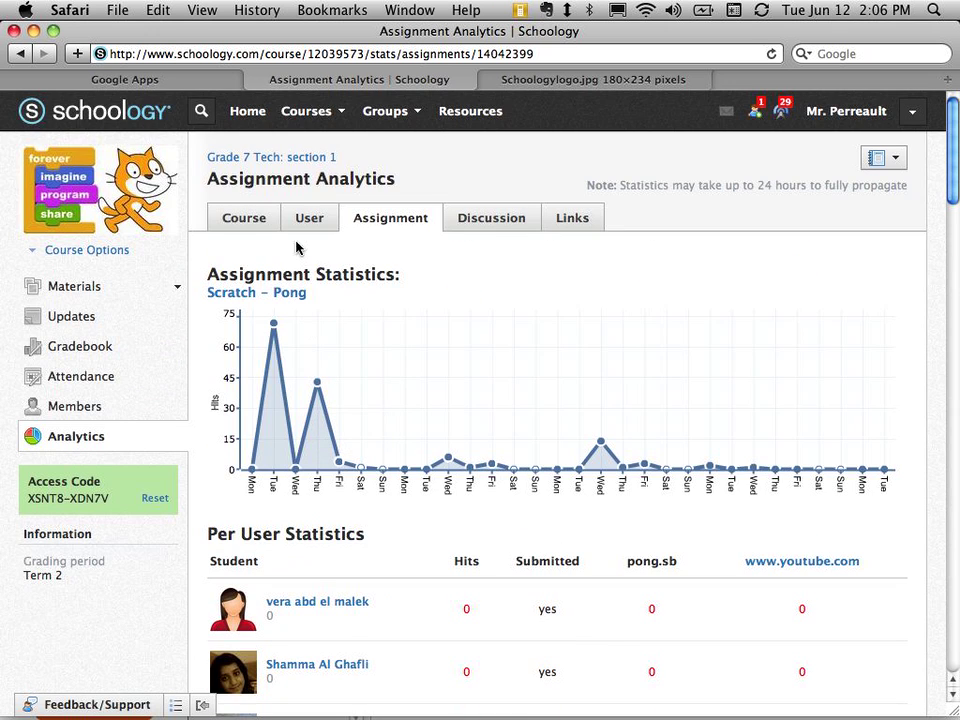
{"action": "left_click", "coordinate": [493, 221]}
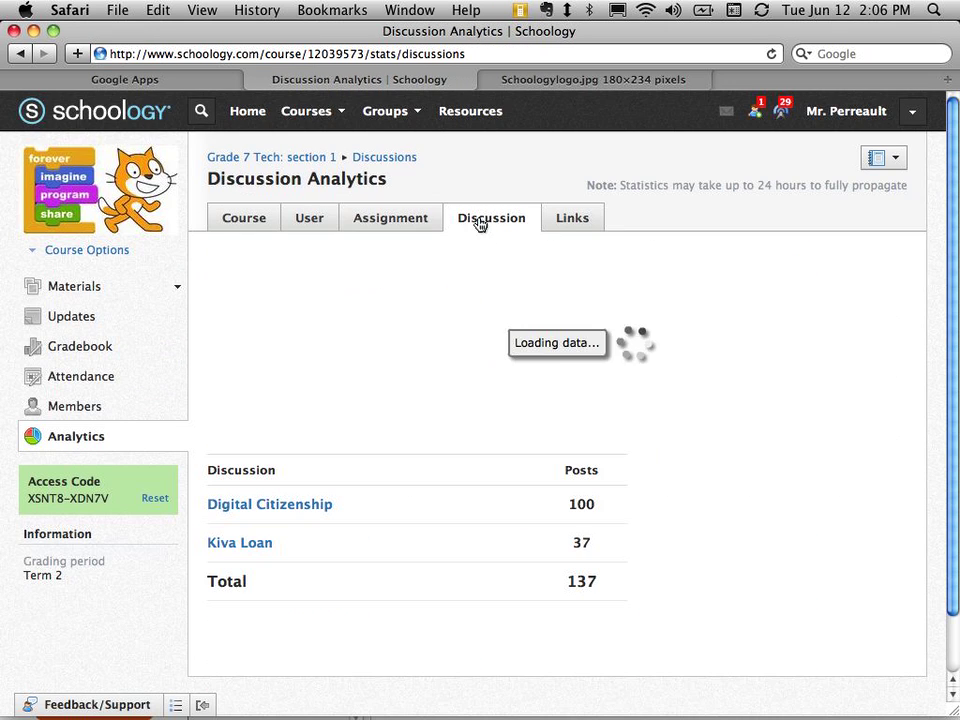
{"action": "left_click", "coordinate": [570, 220]}
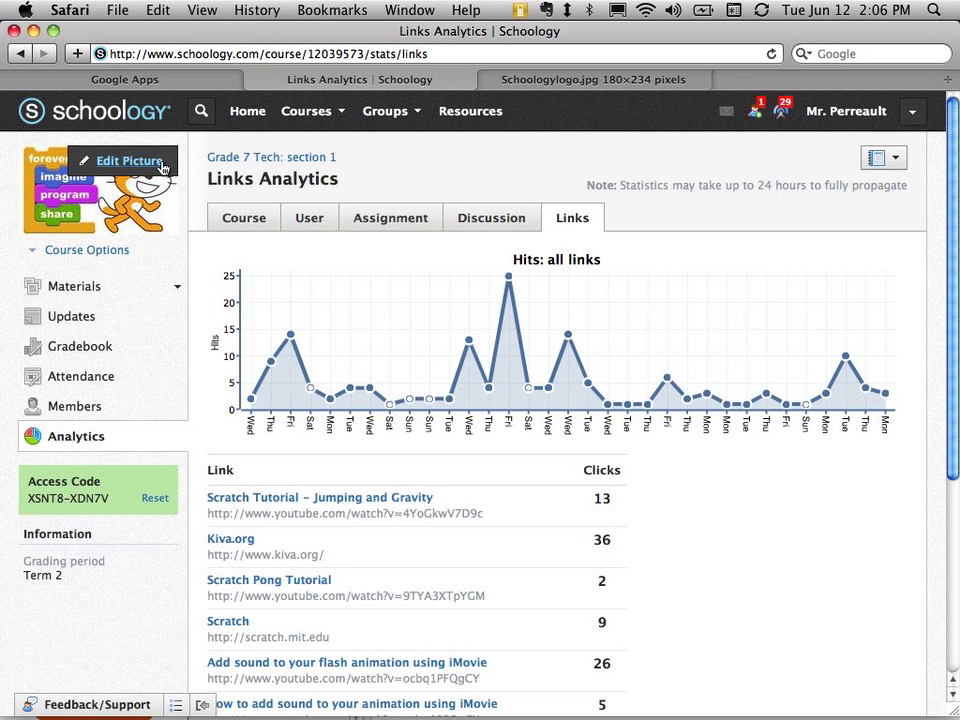
Pick Grade 7 Tech: section 1 from Courses, showing 15 ungraded dropbox items and 18 discussion posts.
{"action": "left_click", "coordinate": [324, 118]}
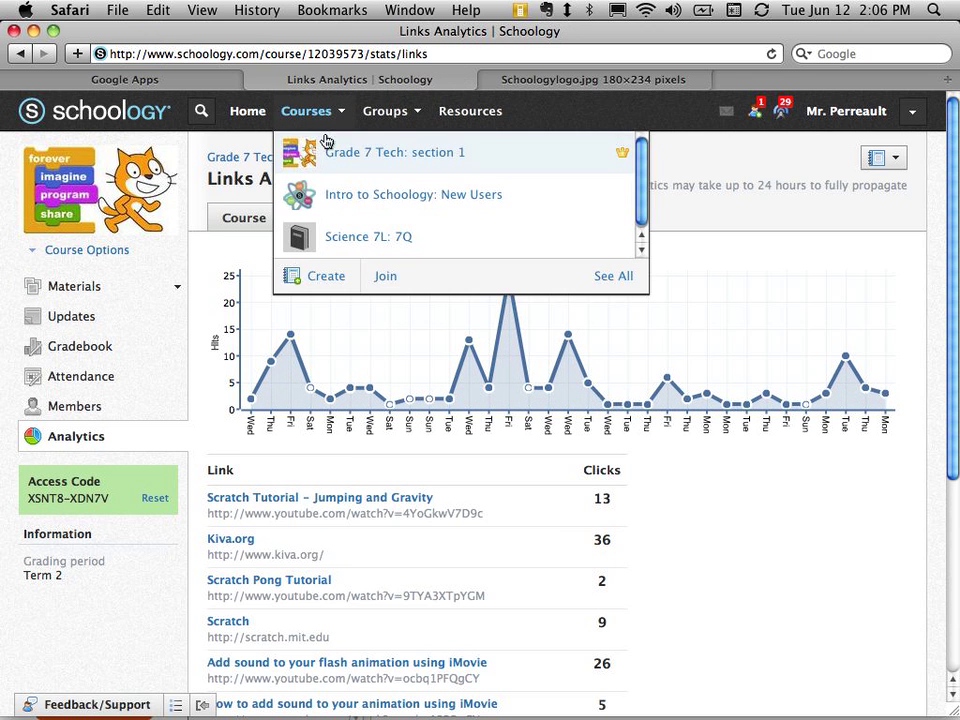
{"action": "left_click", "coordinate": [330, 152]}
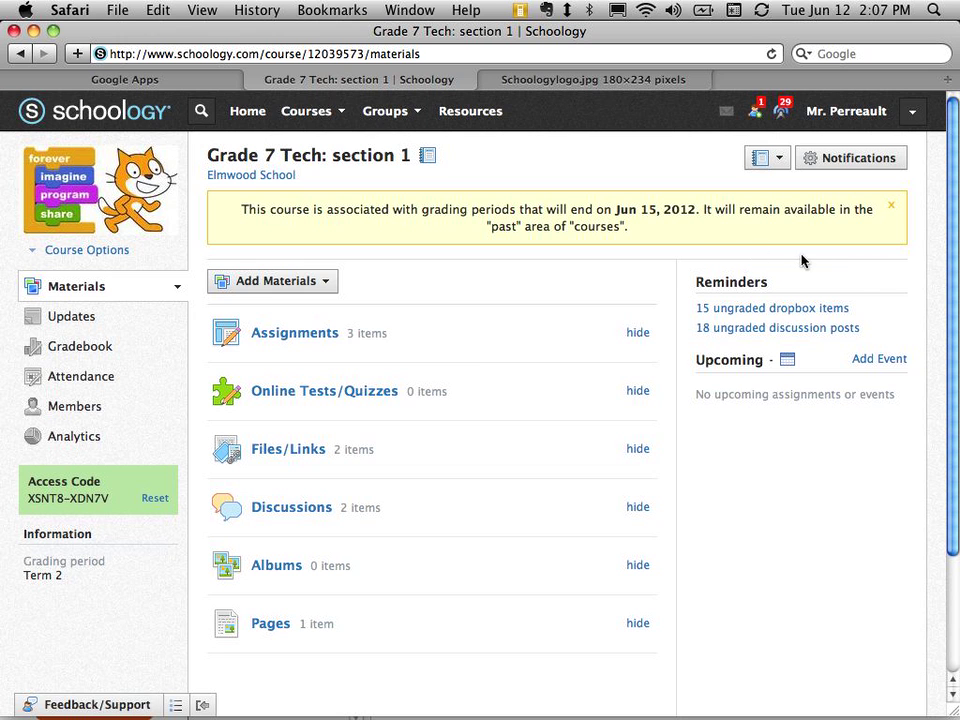
{"action": "double_click", "coordinate": [710, 284]}
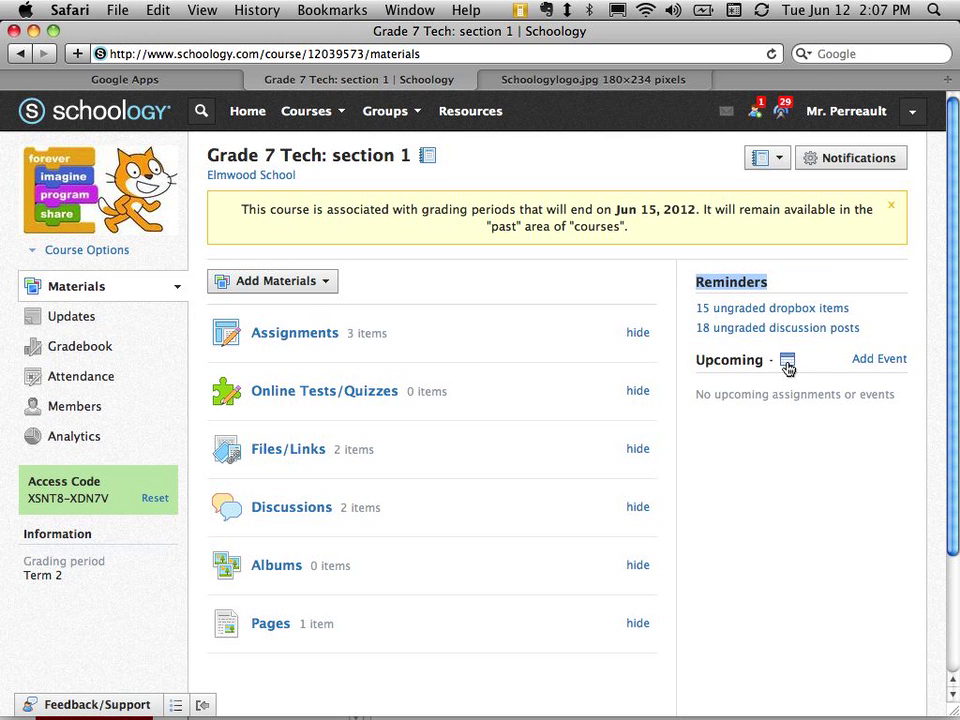
Start a new event on June 13 titled 'Junior school closing' with a placeholder description.
{"action": "left_click", "coordinate": [877, 360]}
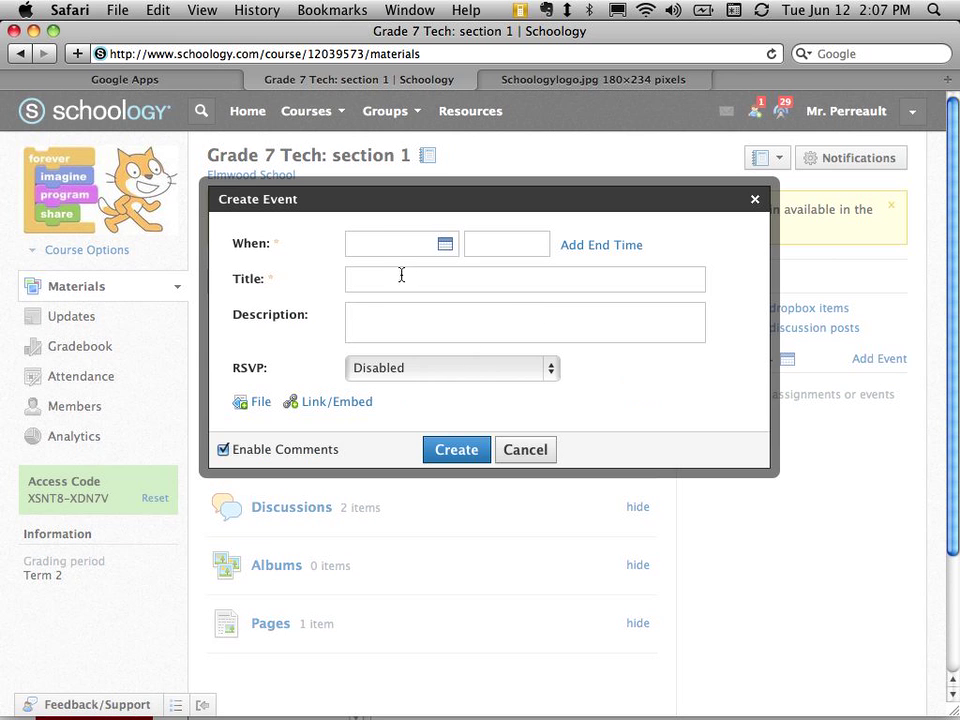
{"action": "left_click", "coordinate": [394, 250]}
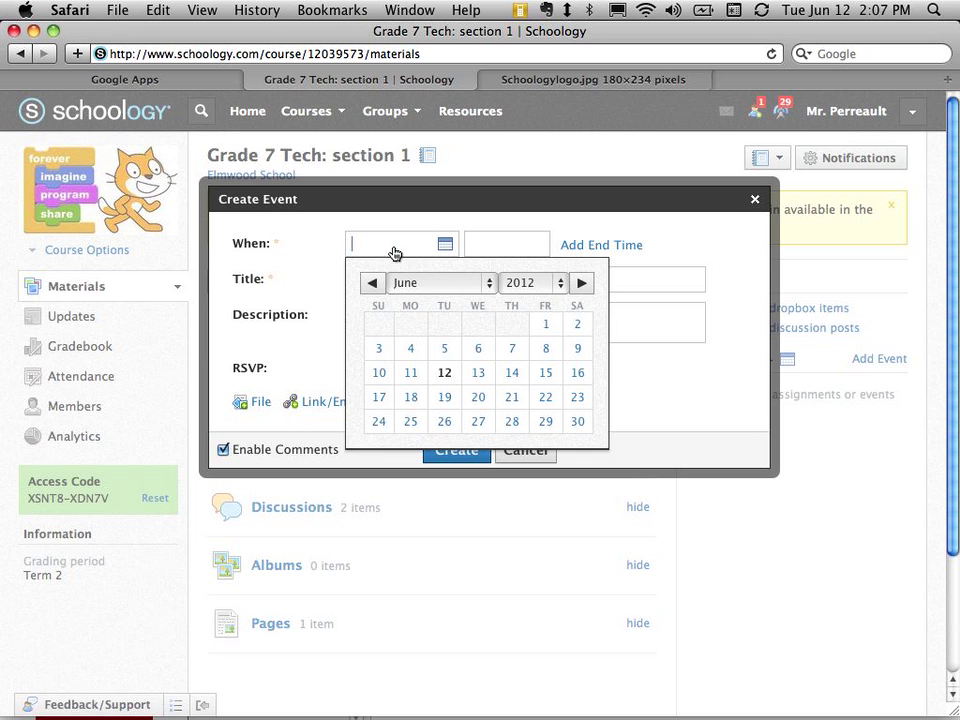
{"action": "left_click", "coordinate": [479, 374]}
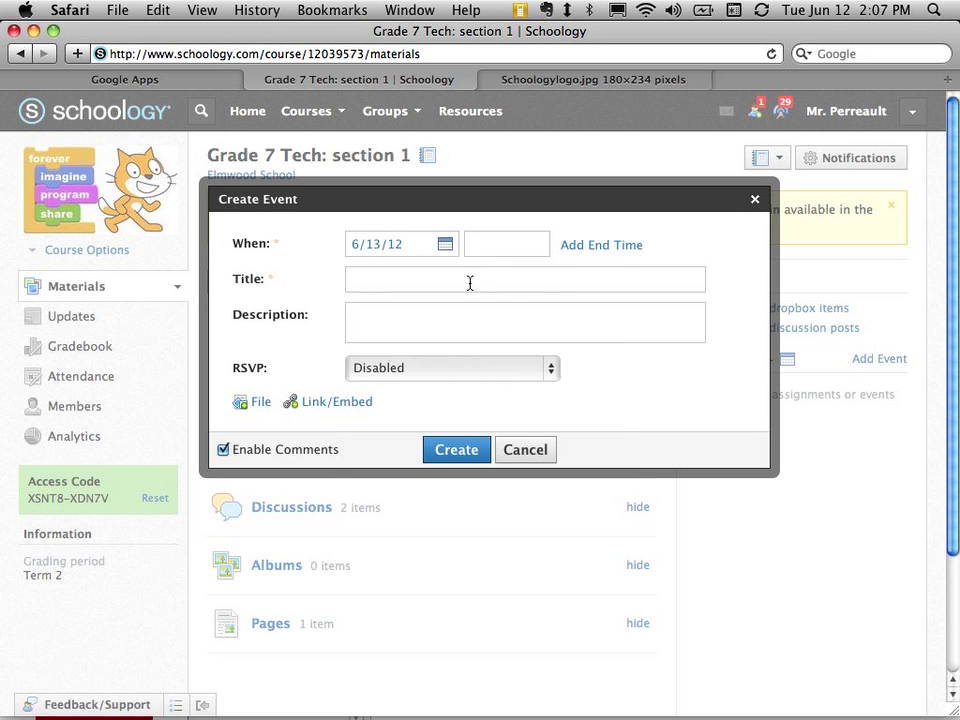
{"action": "left_click", "coordinate": [469, 283]}
{"action": "type", "text": "Junior school"}
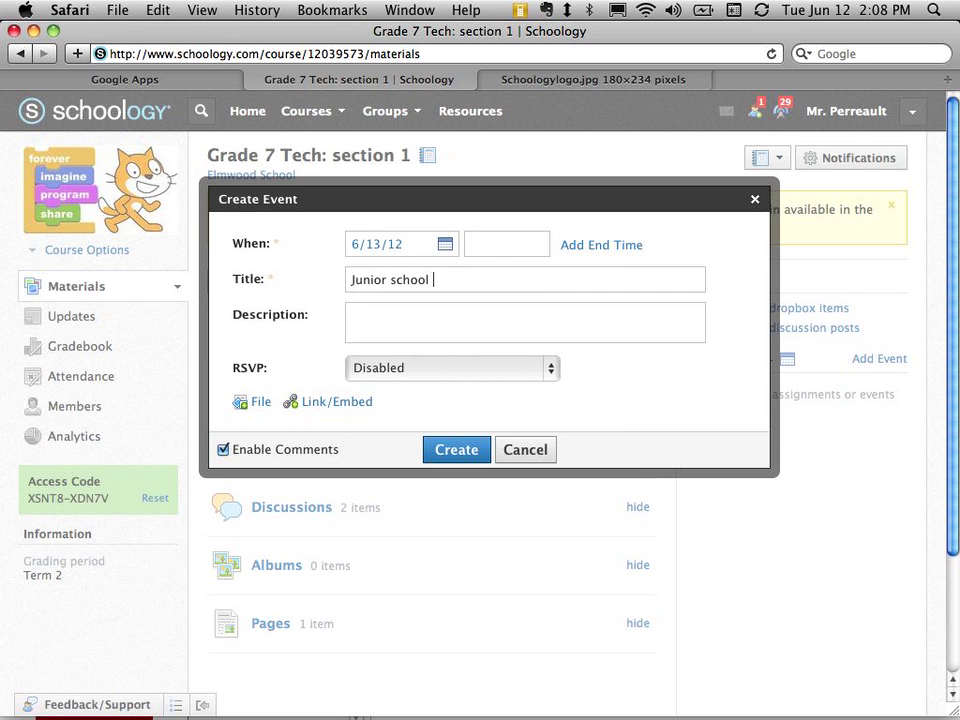
{"action": "type", "text": " closing"}
{"action": "left_click", "coordinate": [466, 330]}
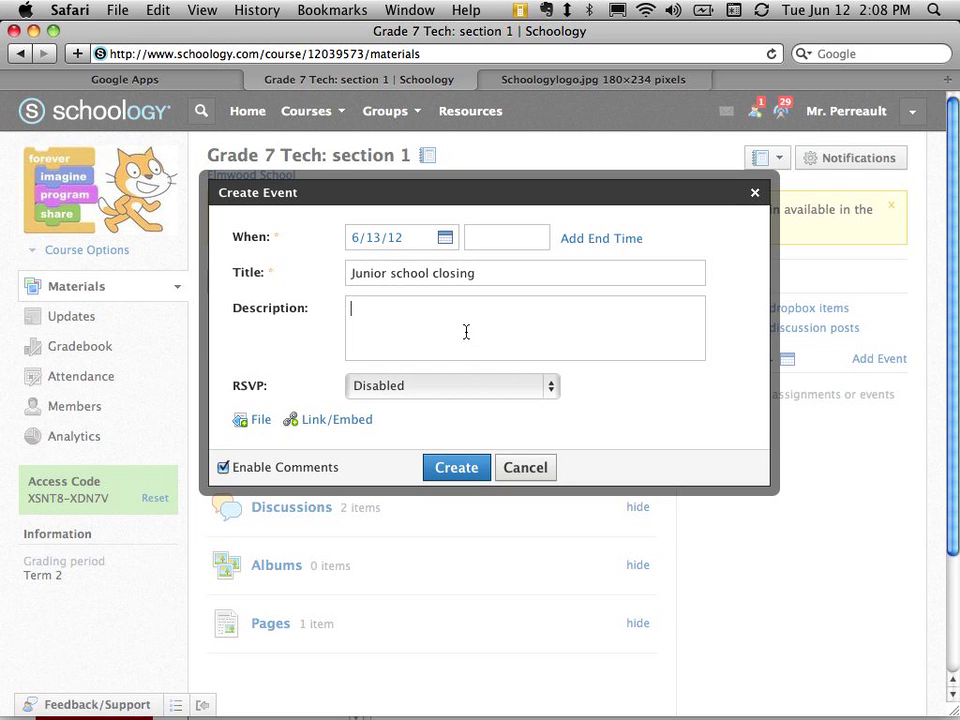
{"action": "type", "text": "asldkfjasldfjlasfd"}
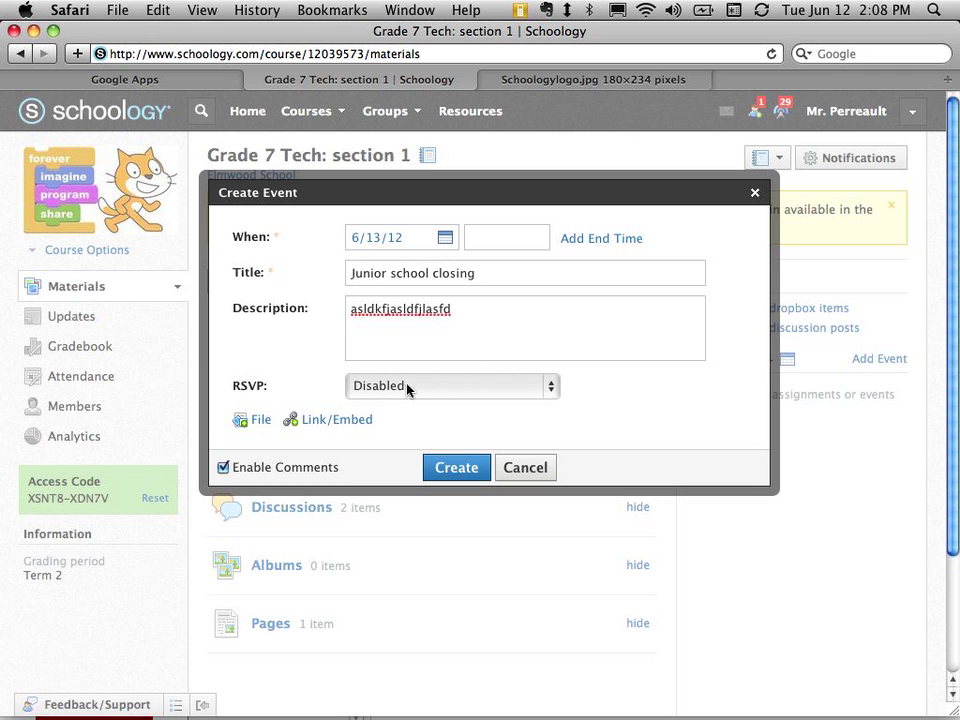
Keep RSVP disabled, attach no link, and set the event end date to June 14.
{"action": "left_click", "coordinate": [408, 388]}
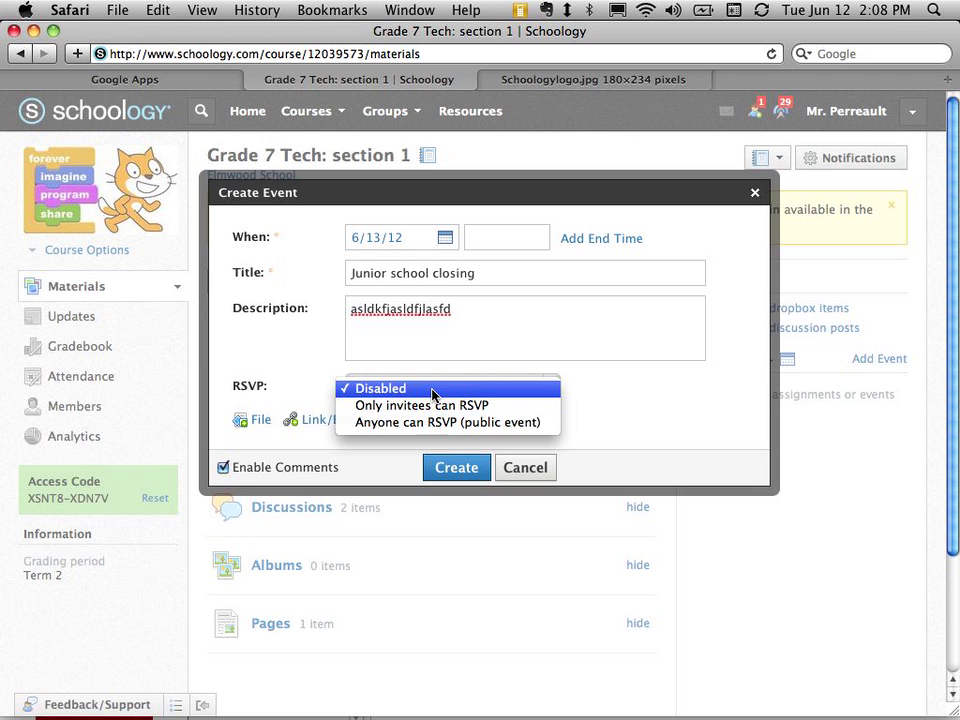
{"action": "left_click", "coordinate": [433, 391]}
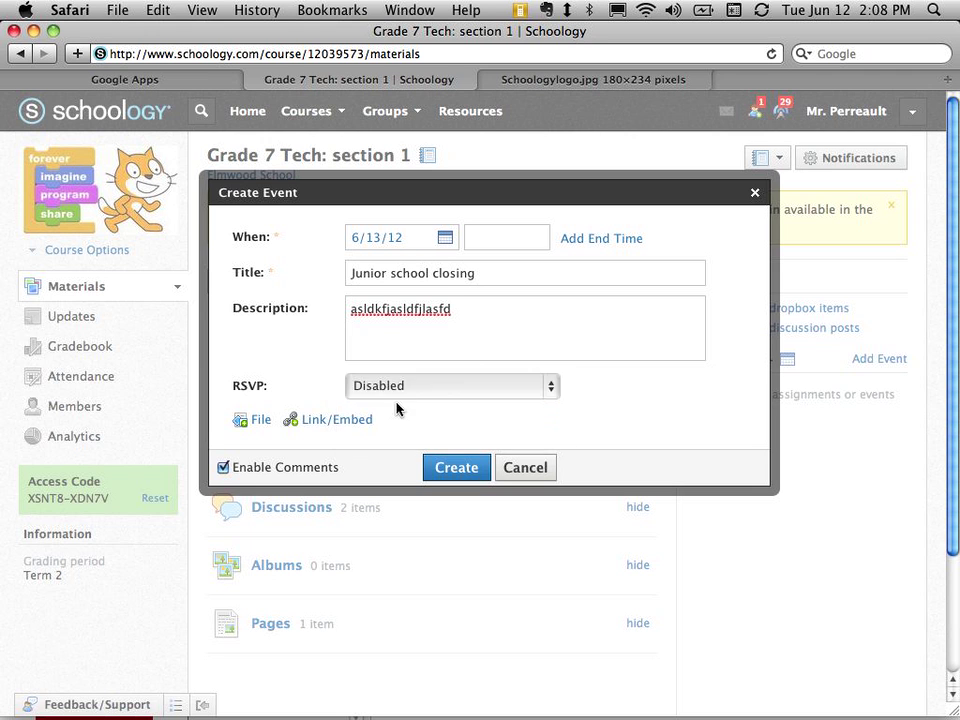
{"action": "left_click", "coordinate": [315, 420]}
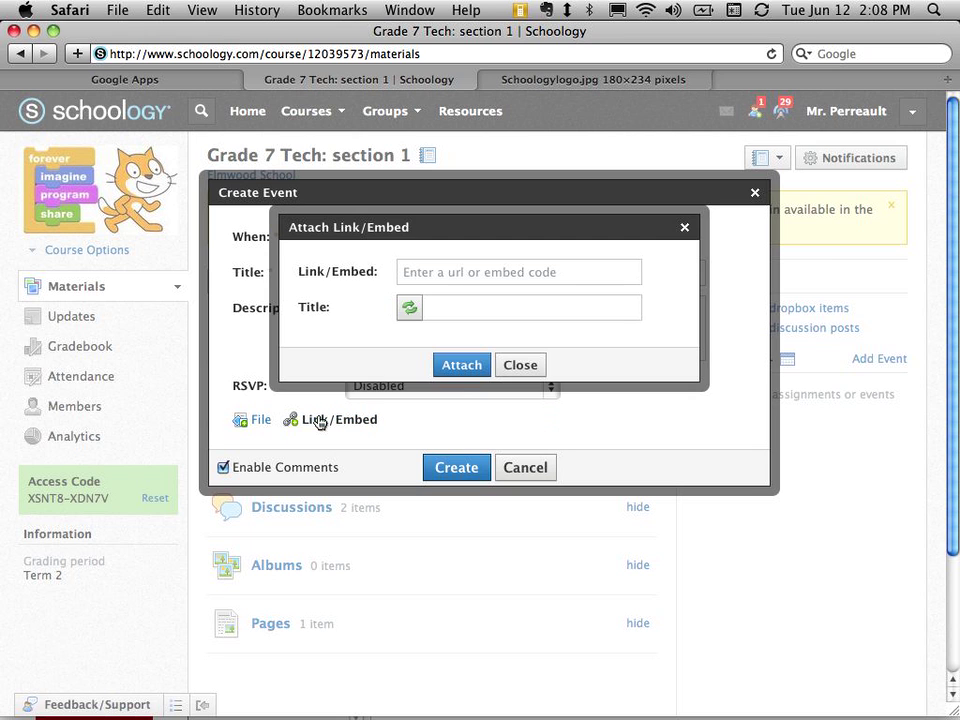
{"action": "left_click", "coordinate": [510, 366]}
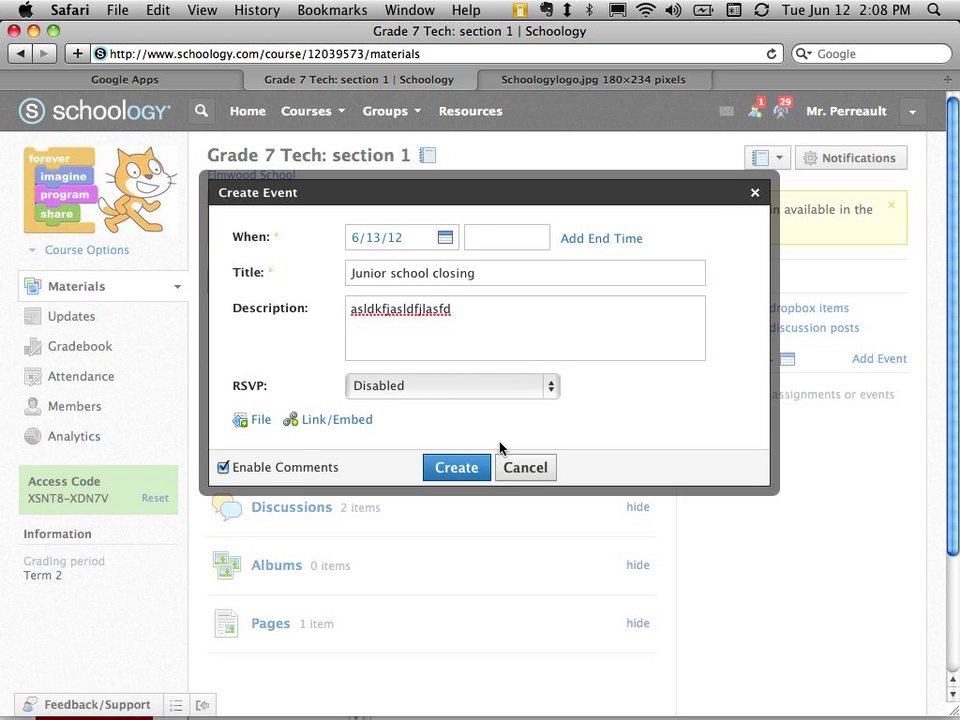
{"action": "left_click", "coordinate": [574, 240]}
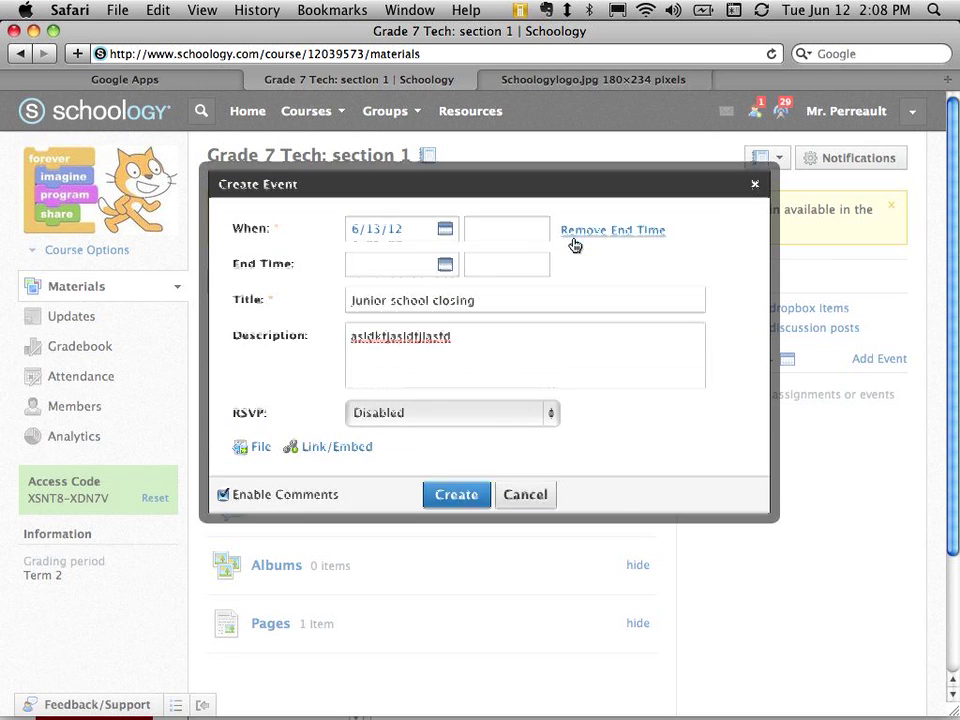
{"action": "left_click", "coordinate": [441, 260]}
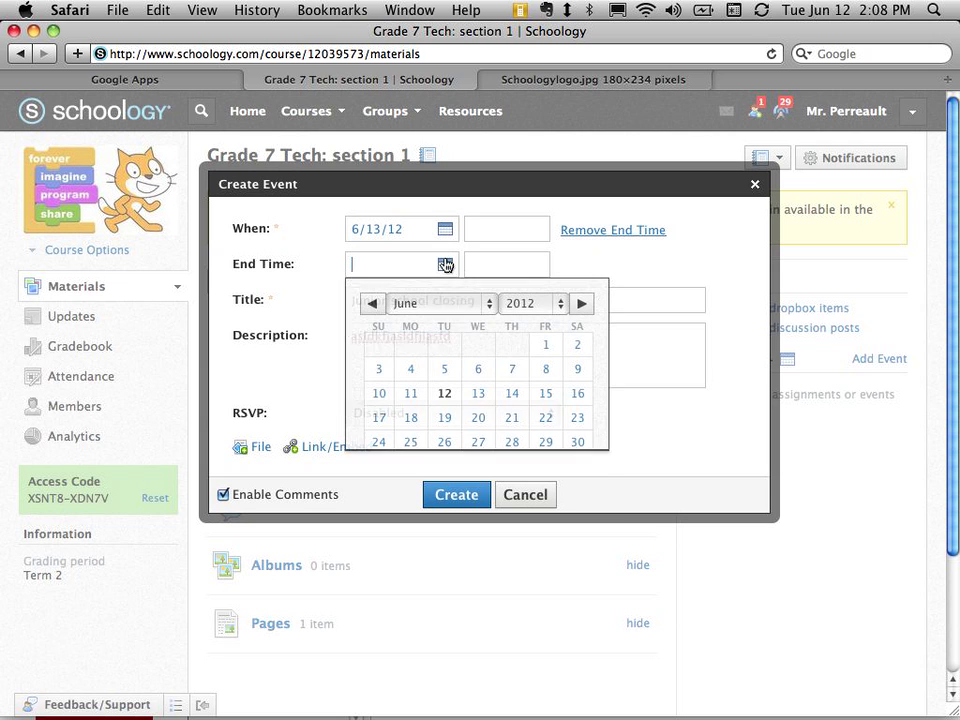
{"action": "left_click", "coordinate": [514, 396]}
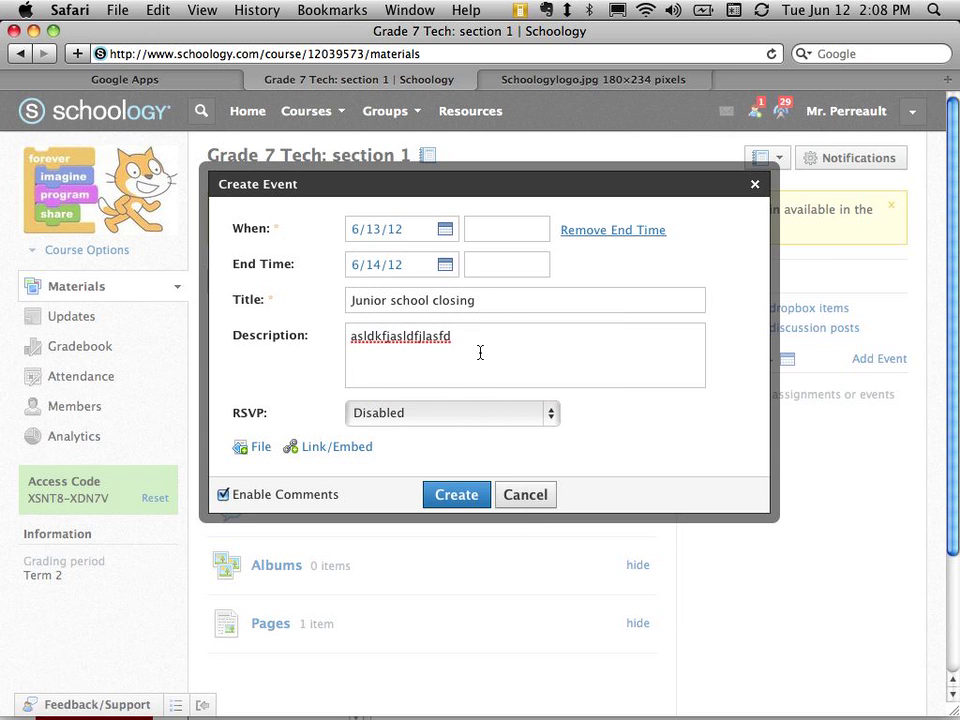
Create the Junior school closing event and open the full June 2012 course calendar.
{"action": "left_click", "coordinate": [457, 494]}
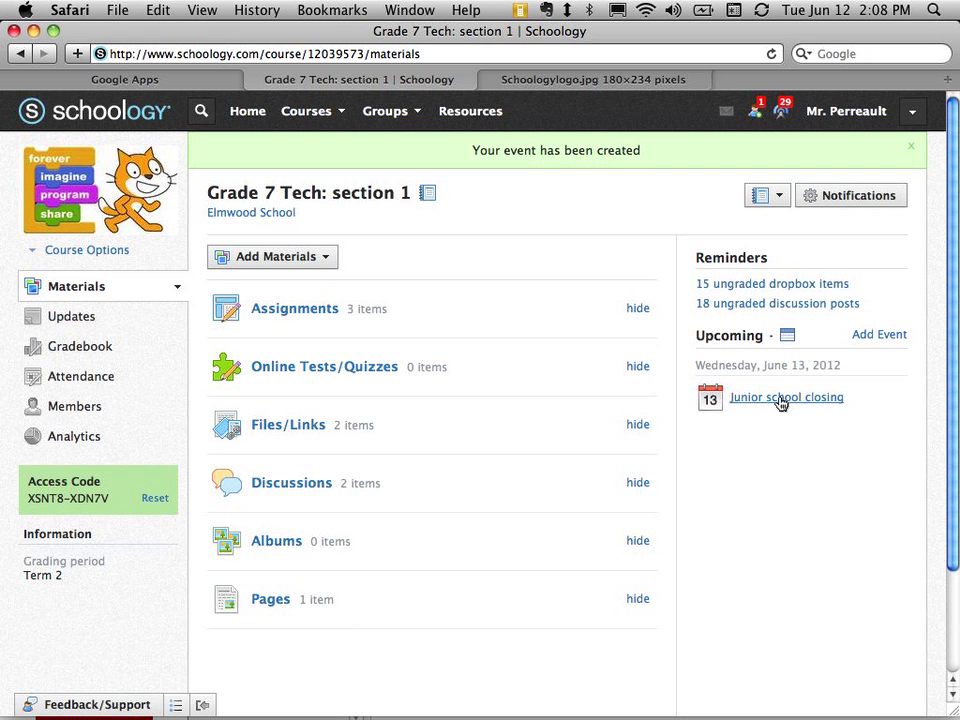
{"action": "left_click", "coordinate": [788, 343]}
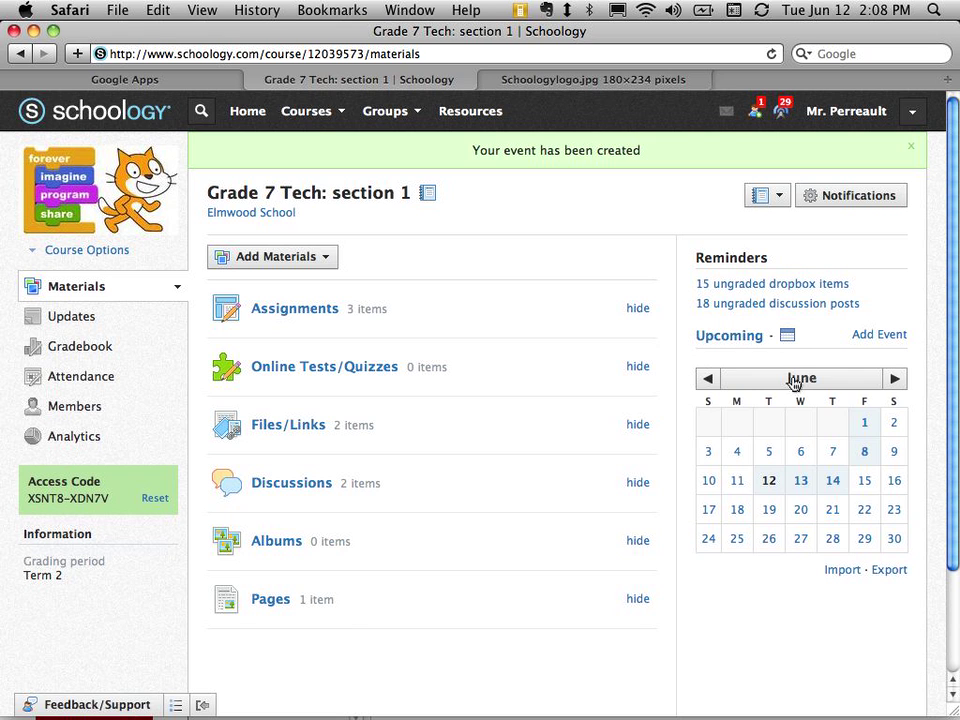
{"action": "left_click", "coordinate": [797, 378]}
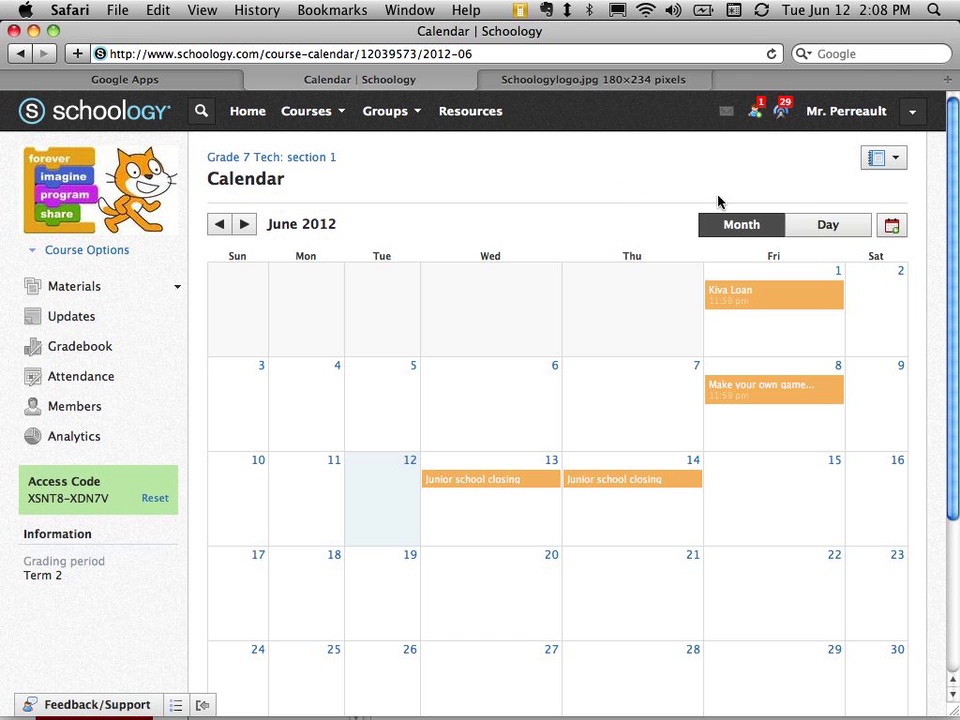
In Day view, step through June 12, 13, 14, 8 and 1 to review events.
{"action": "left_click", "coordinate": [826, 223]}
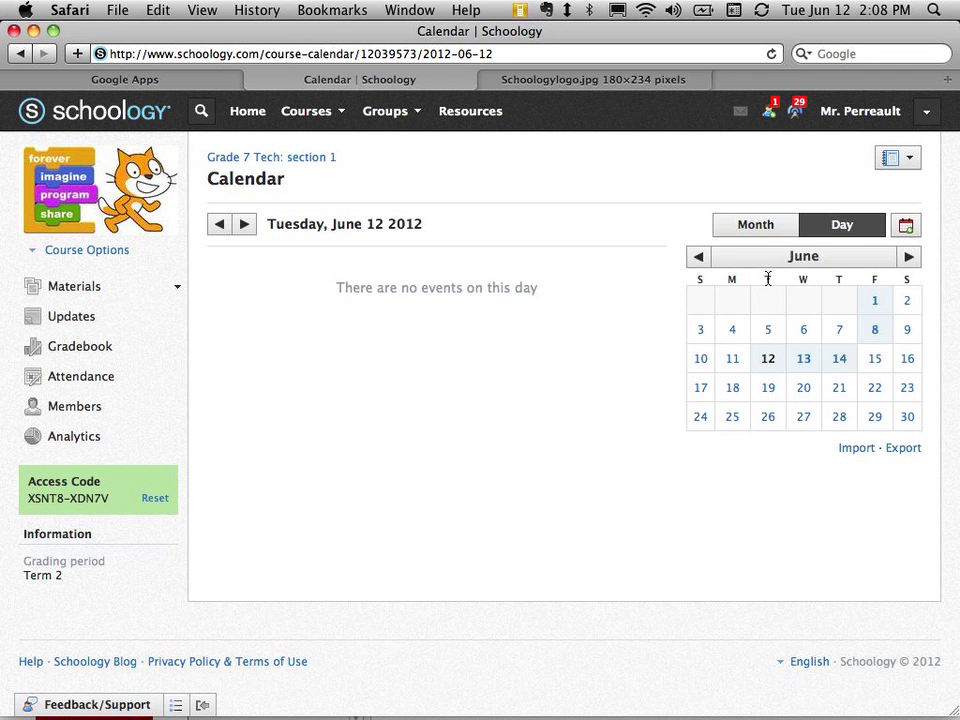
{"action": "left_click", "coordinate": [770, 360]}
{"action": "left_click", "coordinate": [799, 365]}
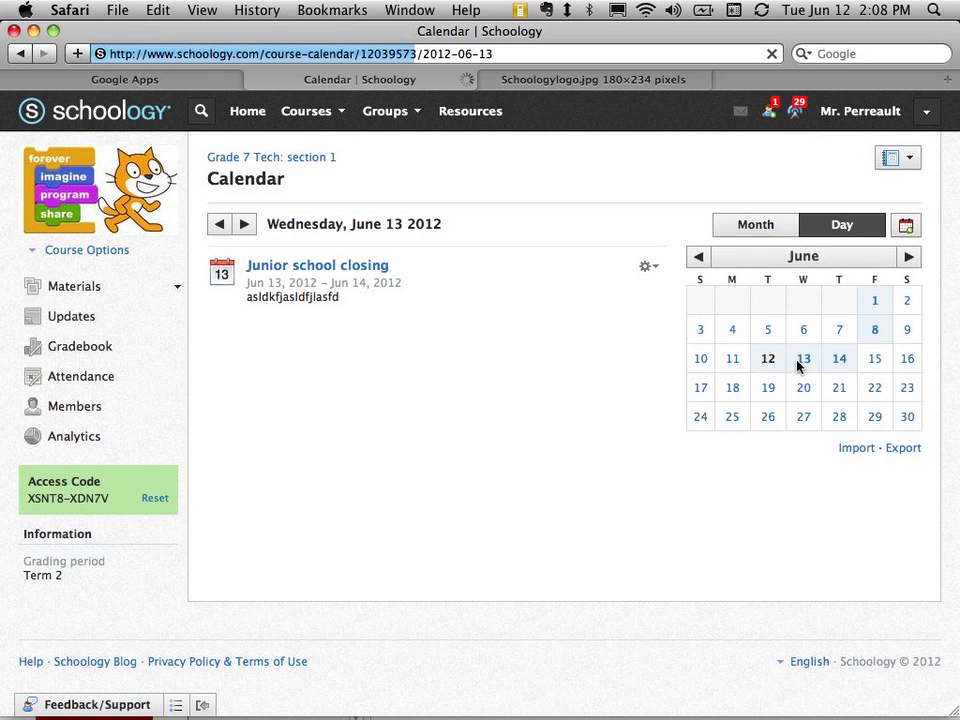
{"action": "left_click", "coordinate": [841, 359]}
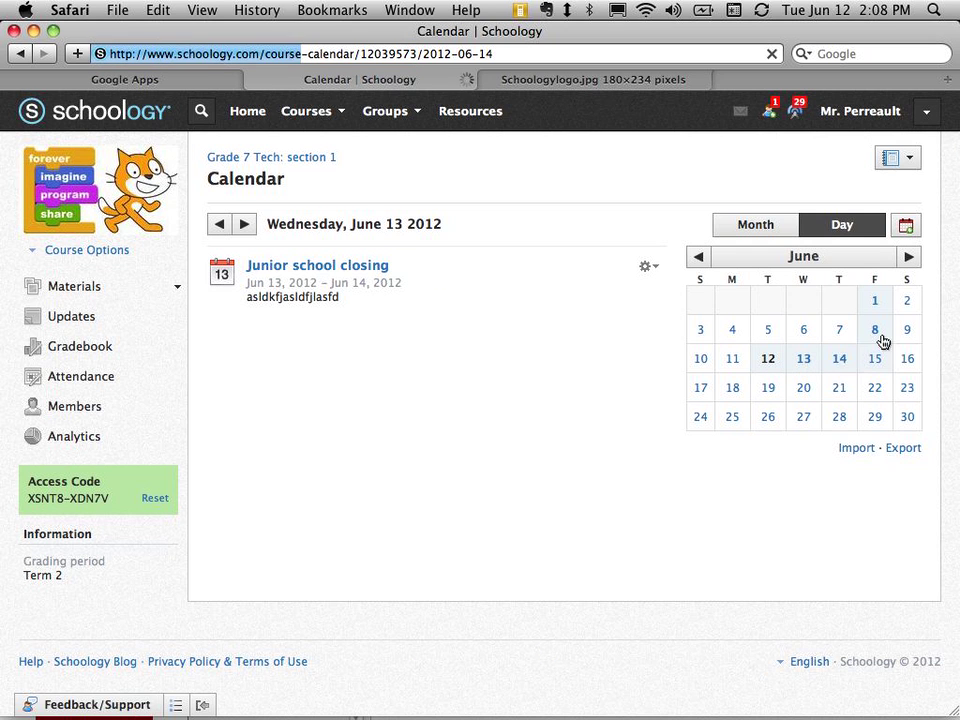
{"action": "left_click", "coordinate": [876, 333]}
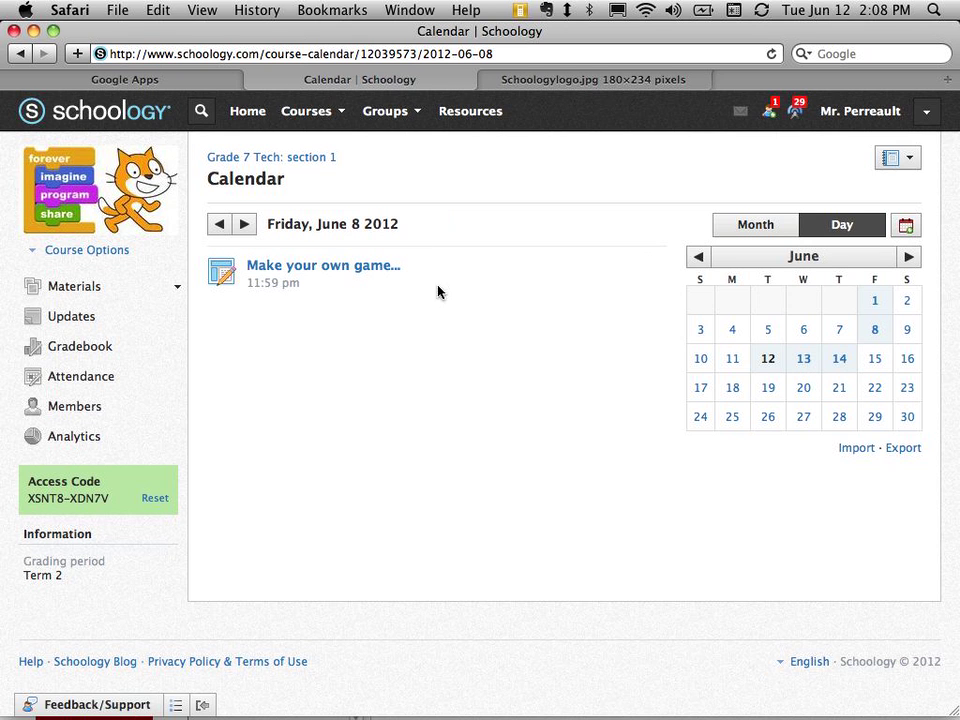
{"action": "left_click", "coordinate": [877, 302]}
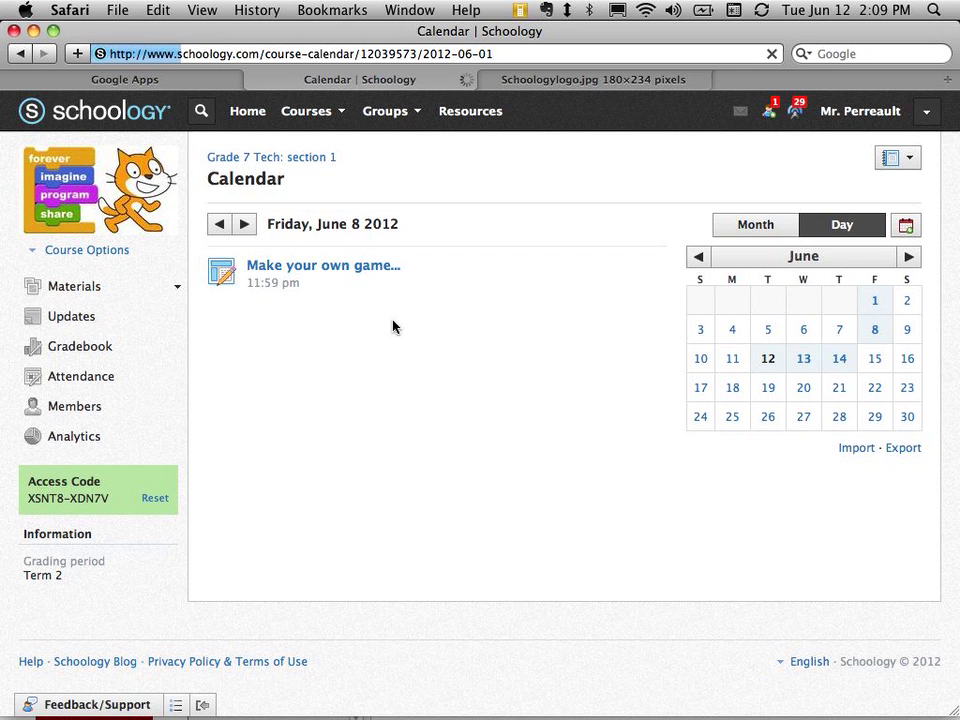